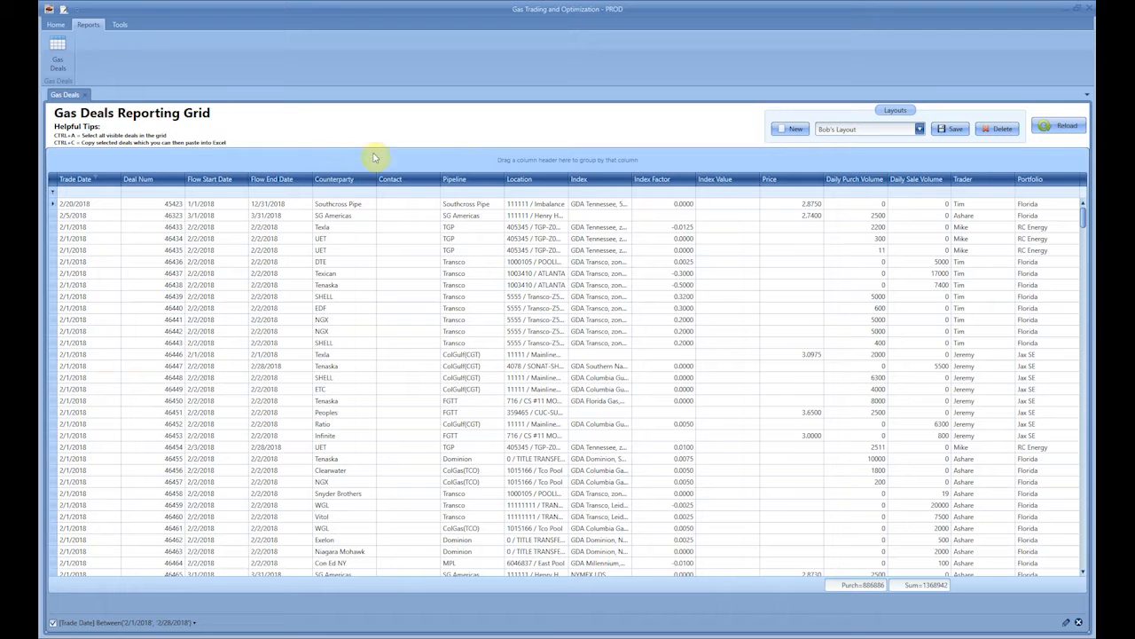
- Review the audit log of the purchase deal with SG Americas on the Transco pipe, and close the log
{"action": "left_click", "coordinate": [55, 24]}
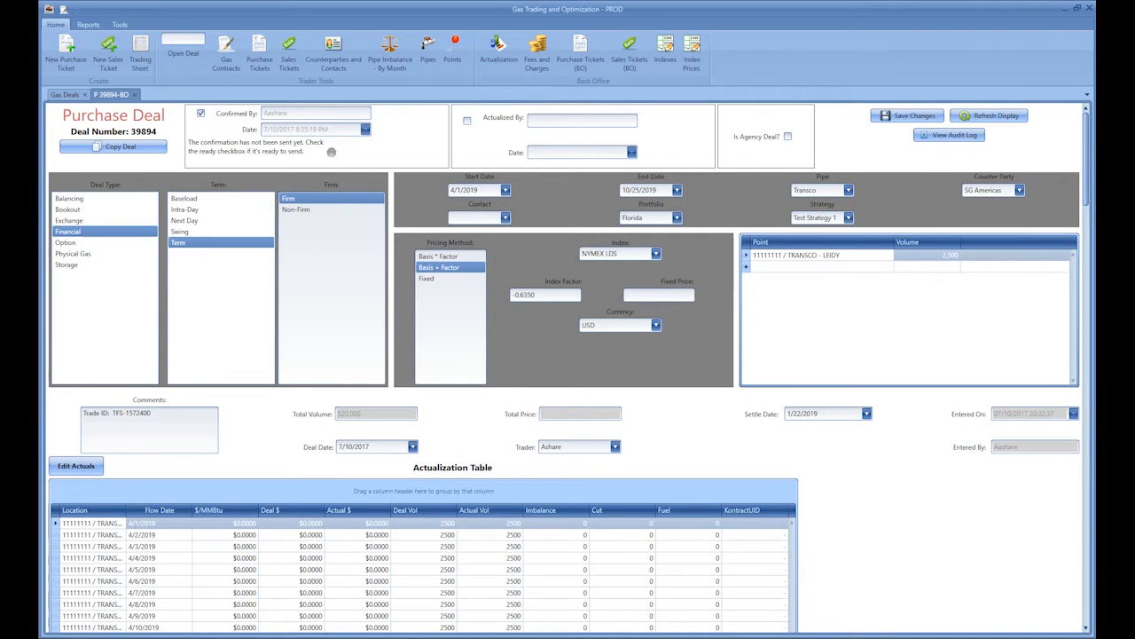
{"action": "left_click", "coordinate": [925, 139]}
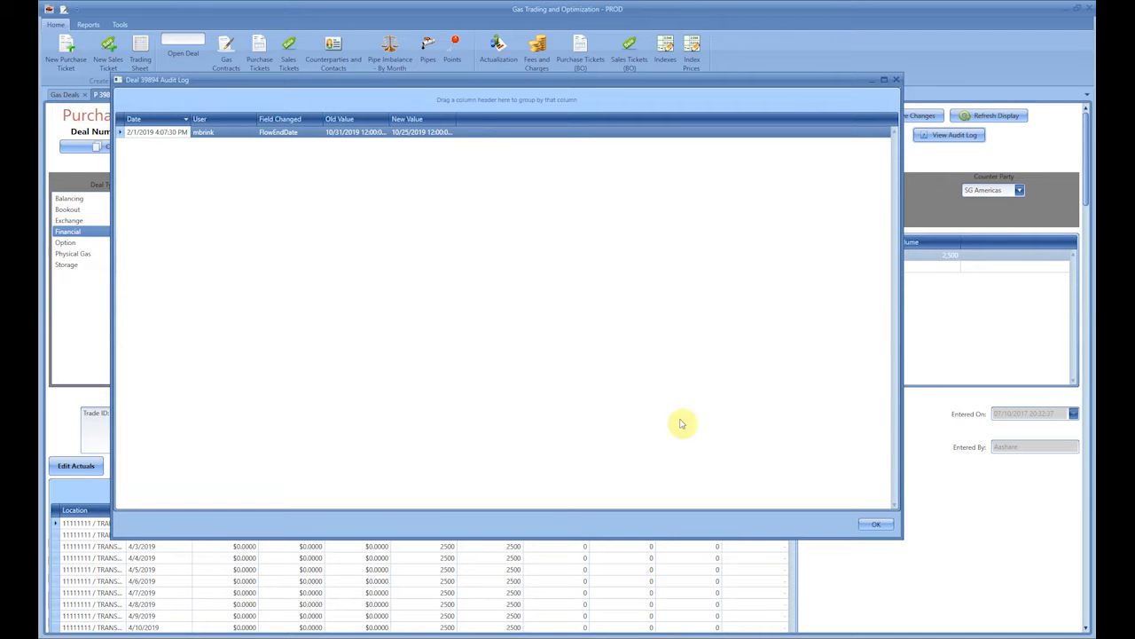
{"action": "left_click", "coordinate": [874, 523]}
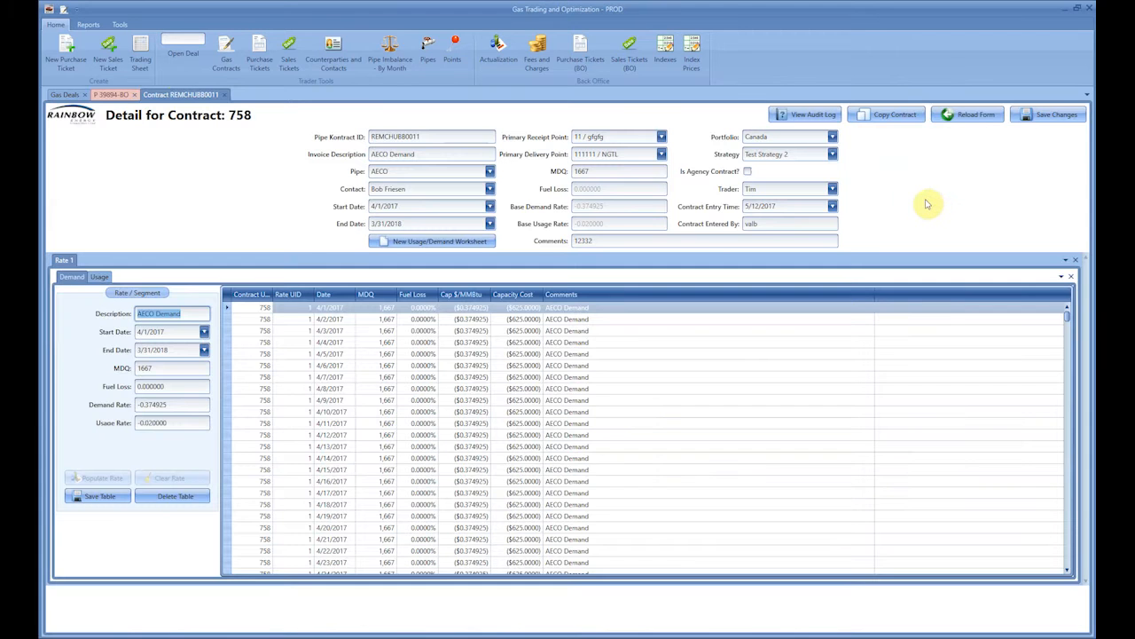
- Review the audit log of the AECO Demand gas contract
{"action": "left_click", "coordinate": [821, 115]}
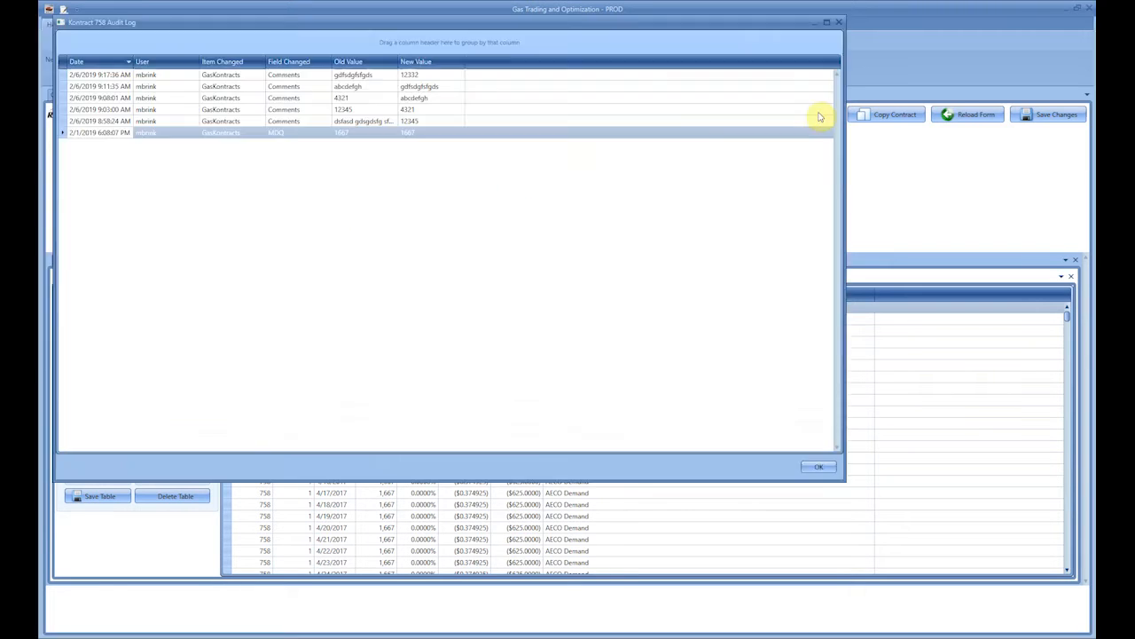
{"action": "left_click_drag", "start_coordinate": [287, 27], "coordinate": [325, 70]}
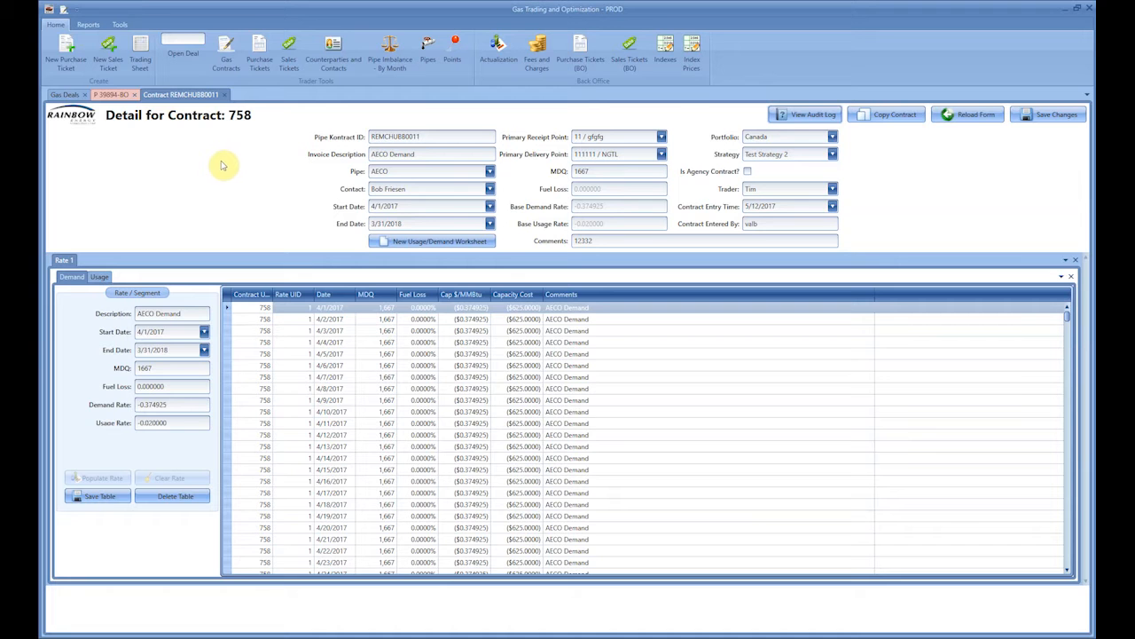
- Open the Gas Deals reporting grid and remove the Trade Date condition in its Filter Editor
{"action": "left_click", "coordinate": [90, 26]}
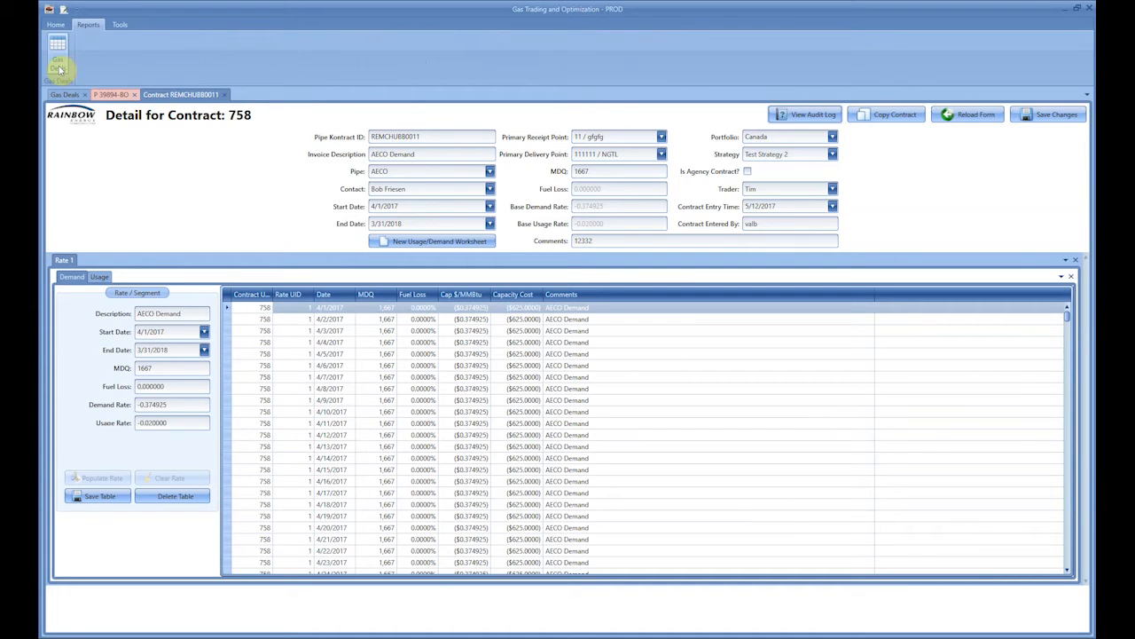
{"action": "left_click", "coordinate": [59, 68]}
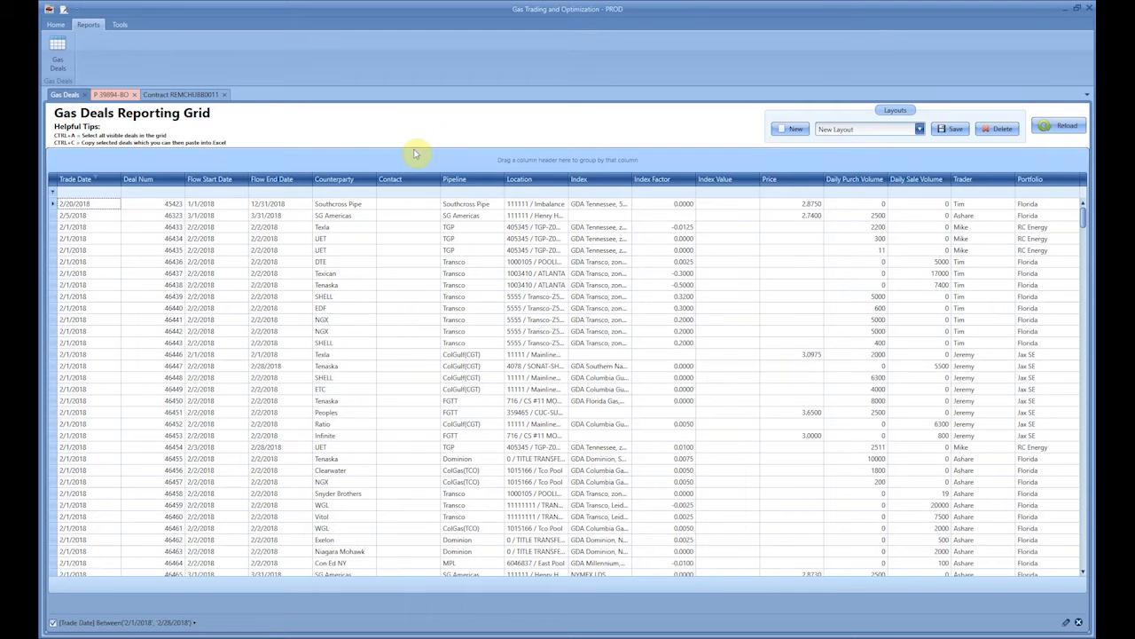
{"action": "right_click", "coordinate": [226, 184]}
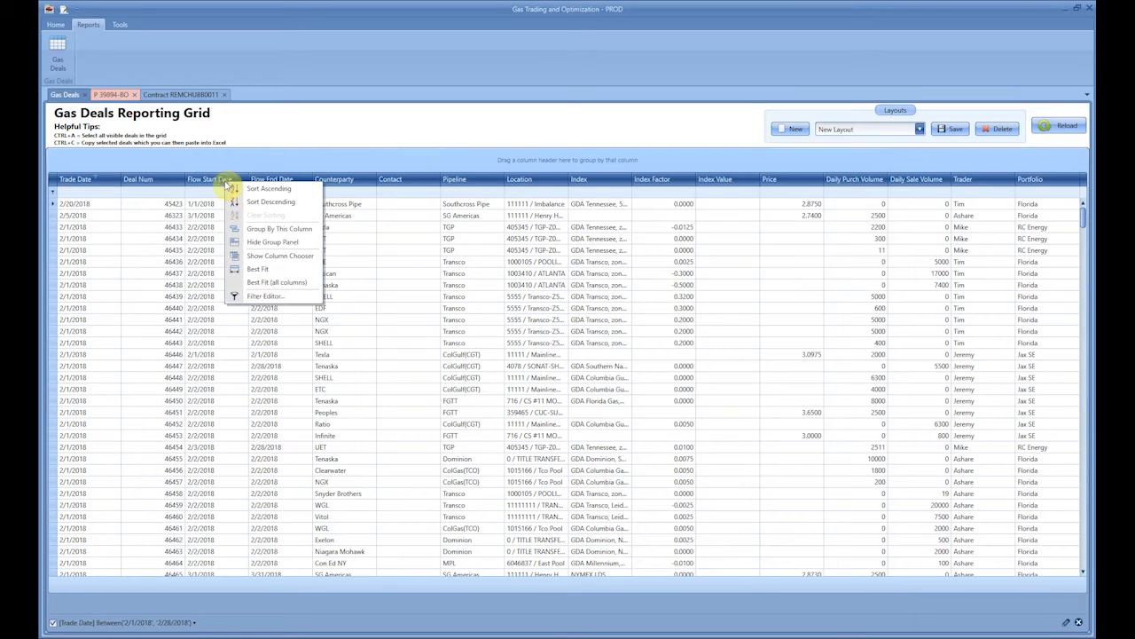
{"action": "left_click", "coordinate": [283, 293]}
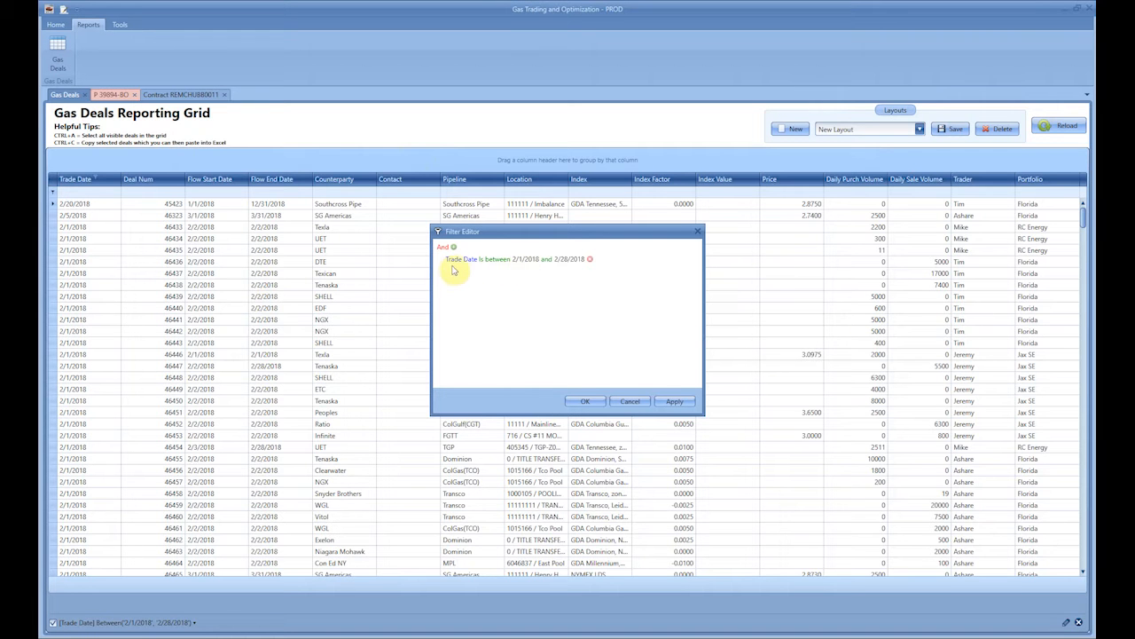
{"action": "left_click", "coordinate": [589, 259]}
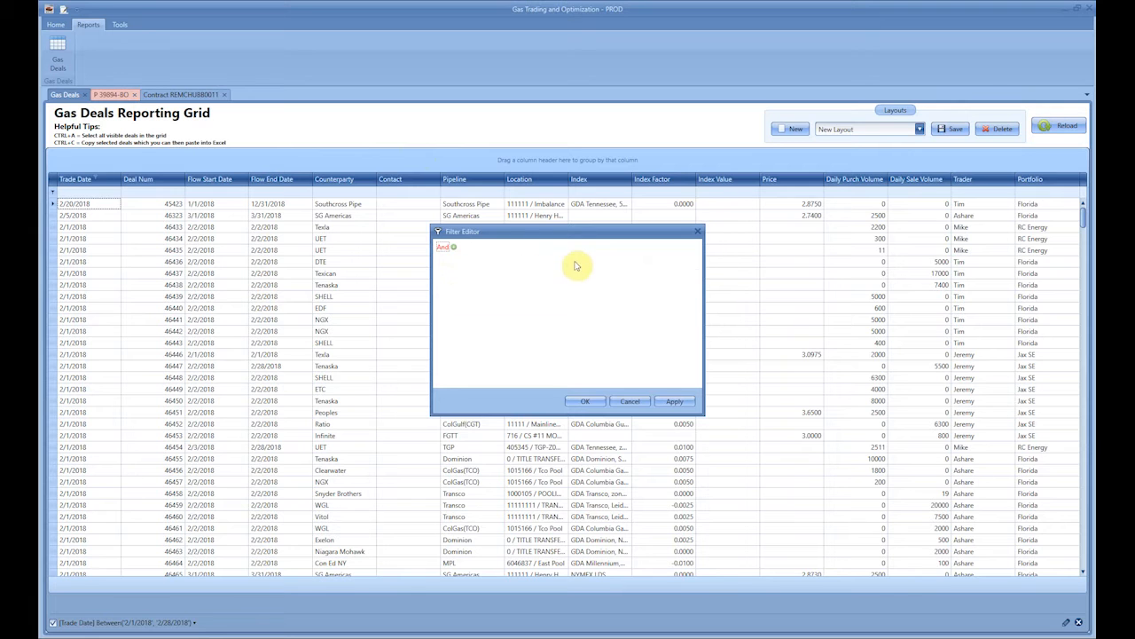
- Add a Flow Start Date condition with the Is between operator and a lower bound of 1/1/2018
{"action": "left_click", "coordinate": [454, 247]}
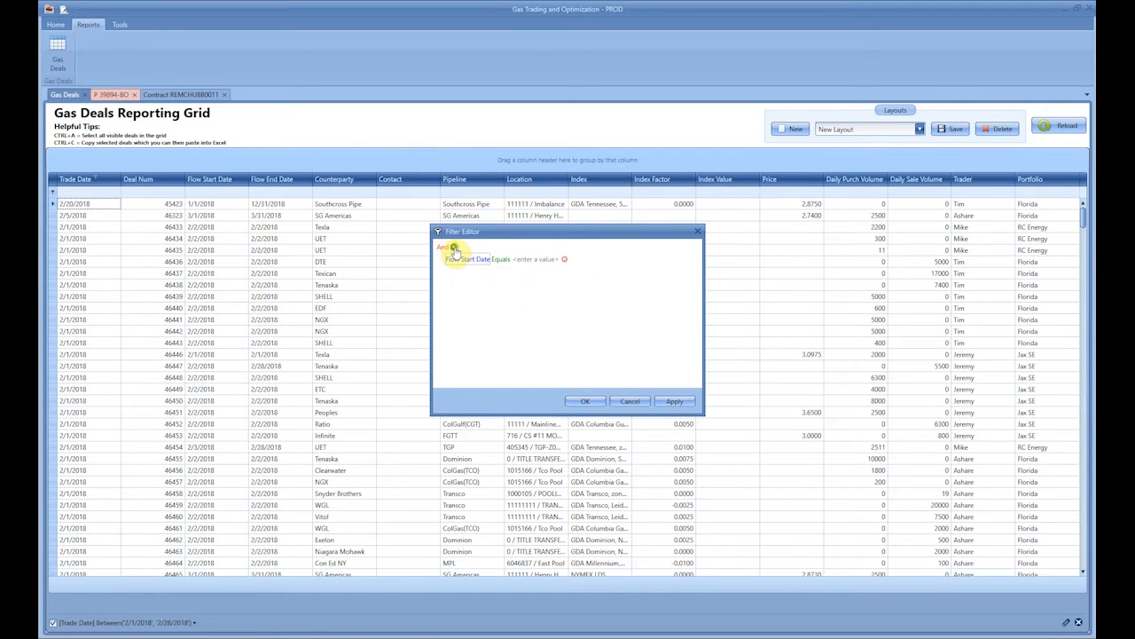
{"action": "left_click", "coordinate": [504, 260]}
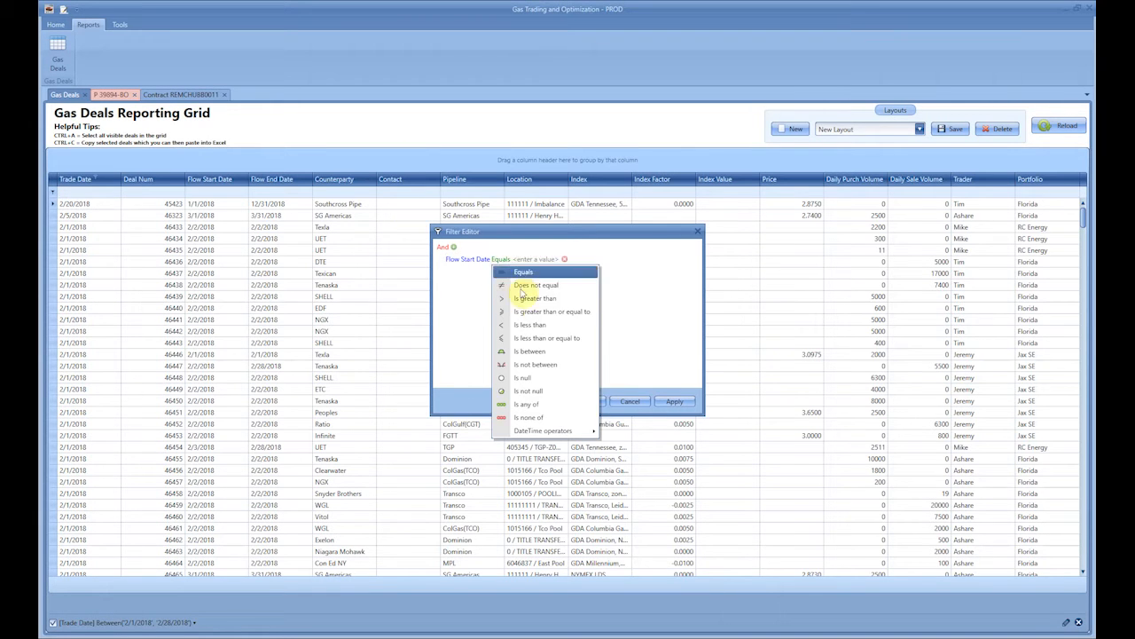
{"action": "left_click", "coordinate": [543, 353]}
{"action": "left_click", "coordinate": [540, 261]}
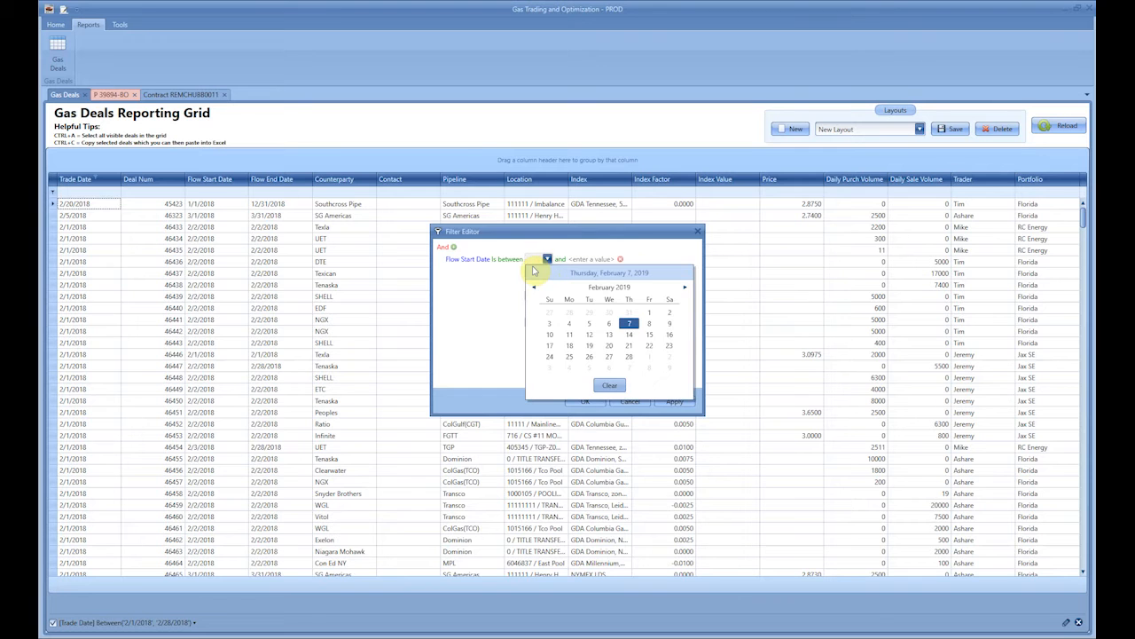
{"action": "type", "text": "1/2018"}
{"action": "left_click", "coordinate": [455, 281]}
- Set the upper bound of the Flow Start Date condition to 1/31/2018 and apply the filter
{"action": "left_click", "coordinate": [591, 259]}
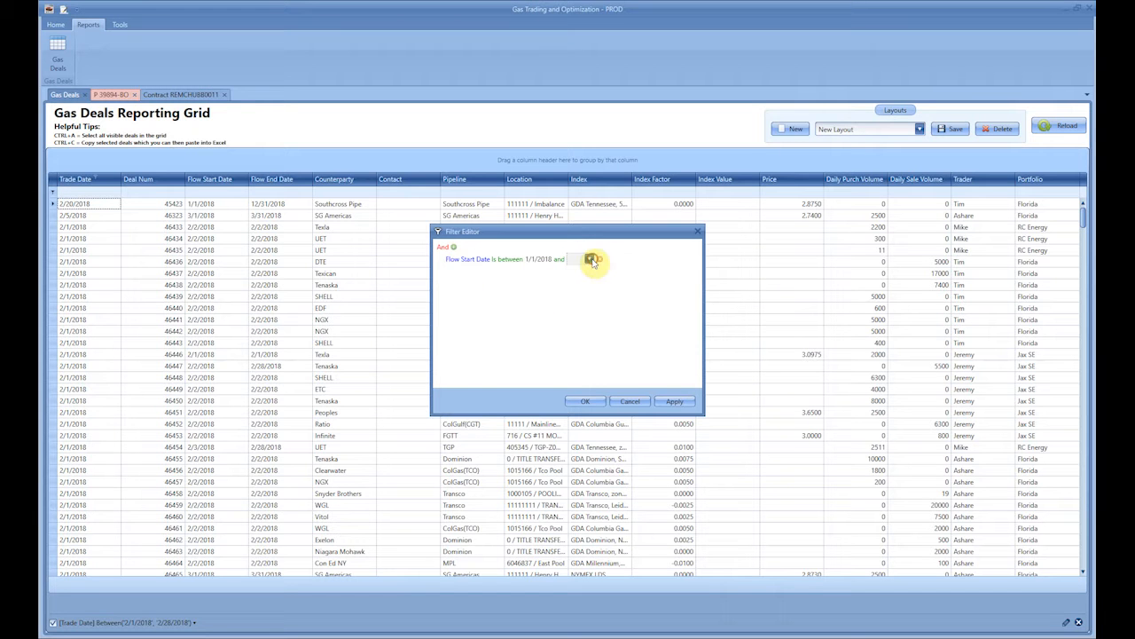
{"action": "left_click", "coordinate": [590, 258]}
{"action": "left_click", "coordinate": [665, 288]}
{"action": "left_click", "coordinate": [654, 288]}
{"action": "left_click", "coordinate": [635, 360]}
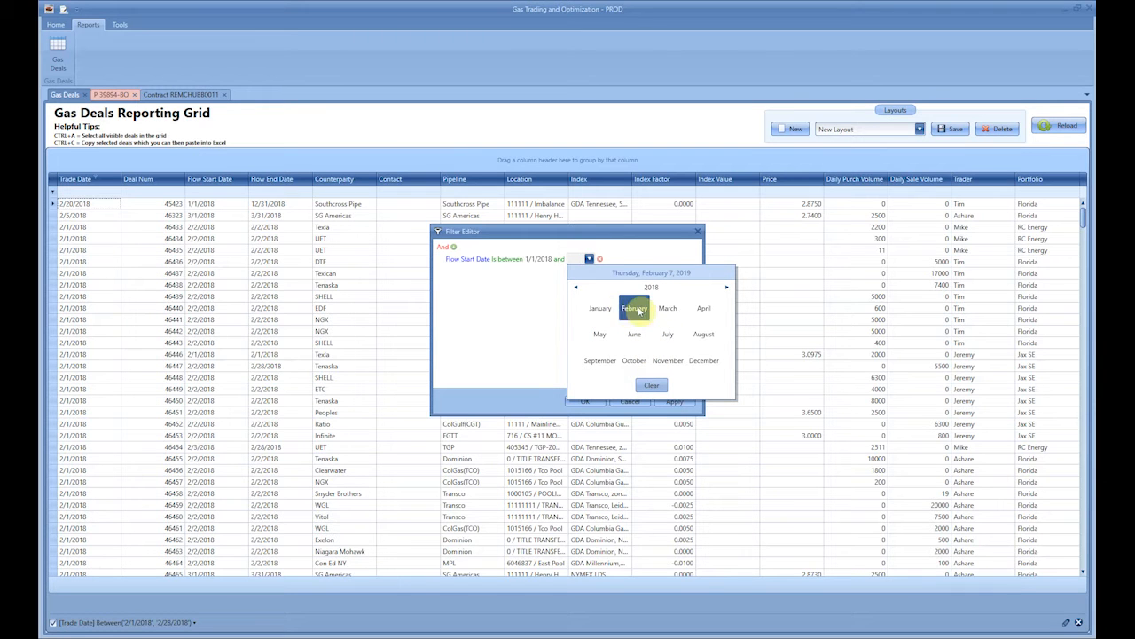
{"action": "left_click", "coordinate": [601, 308]}
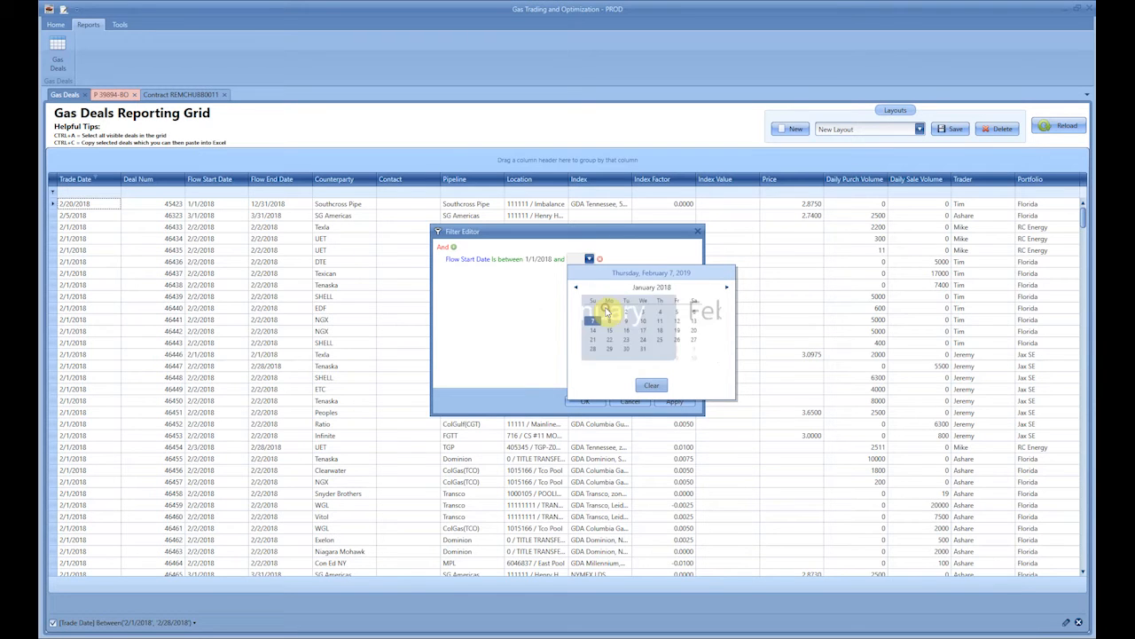
{"action": "left_click", "coordinate": [654, 356]}
{"action": "left_click", "coordinate": [624, 325]}
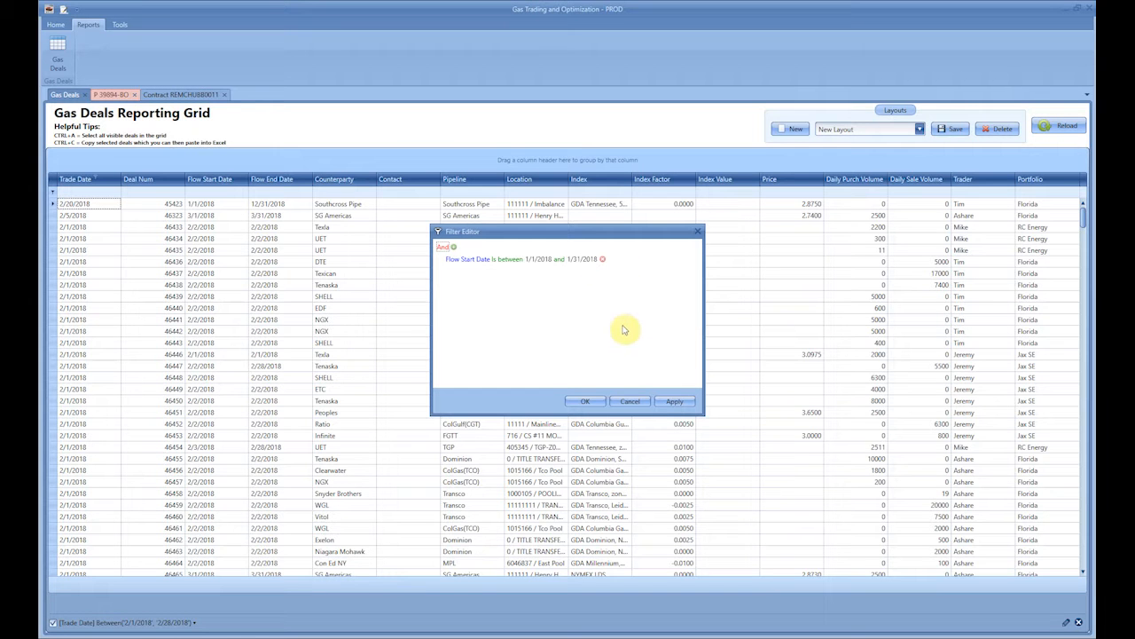
{"action": "left_click", "coordinate": [675, 401]}
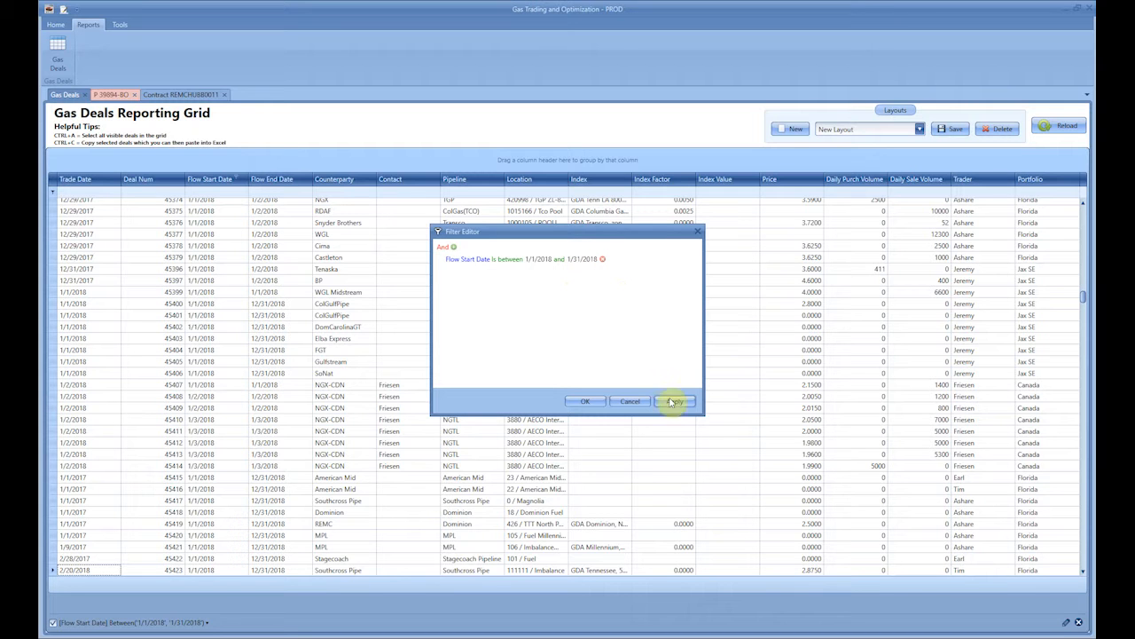
- Add a second filter condition, Pipeline Equals TGP, and apply it to the deals grid
{"action": "left_click", "coordinate": [453, 247]}
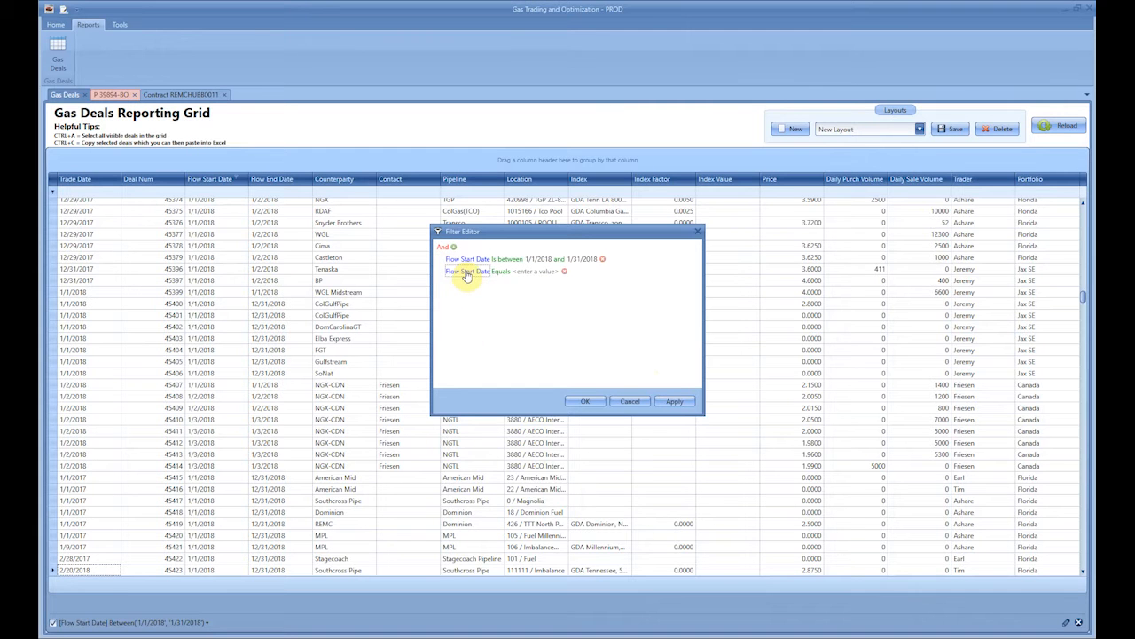
{"action": "left_click", "coordinate": [467, 273]}
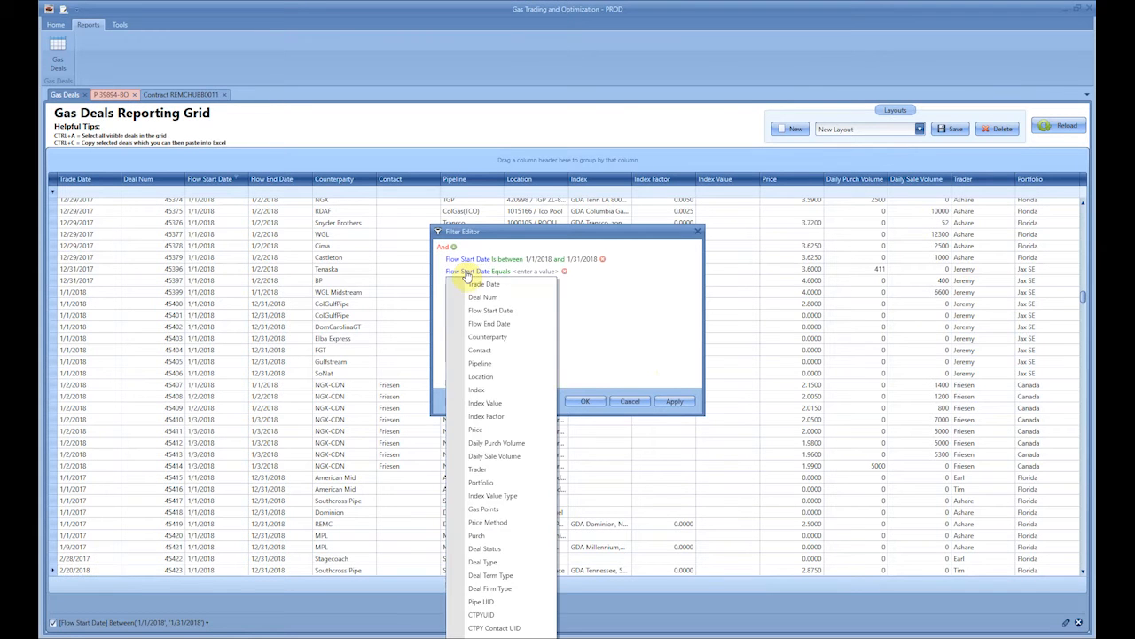
{"action": "left_click", "coordinate": [495, 363]}
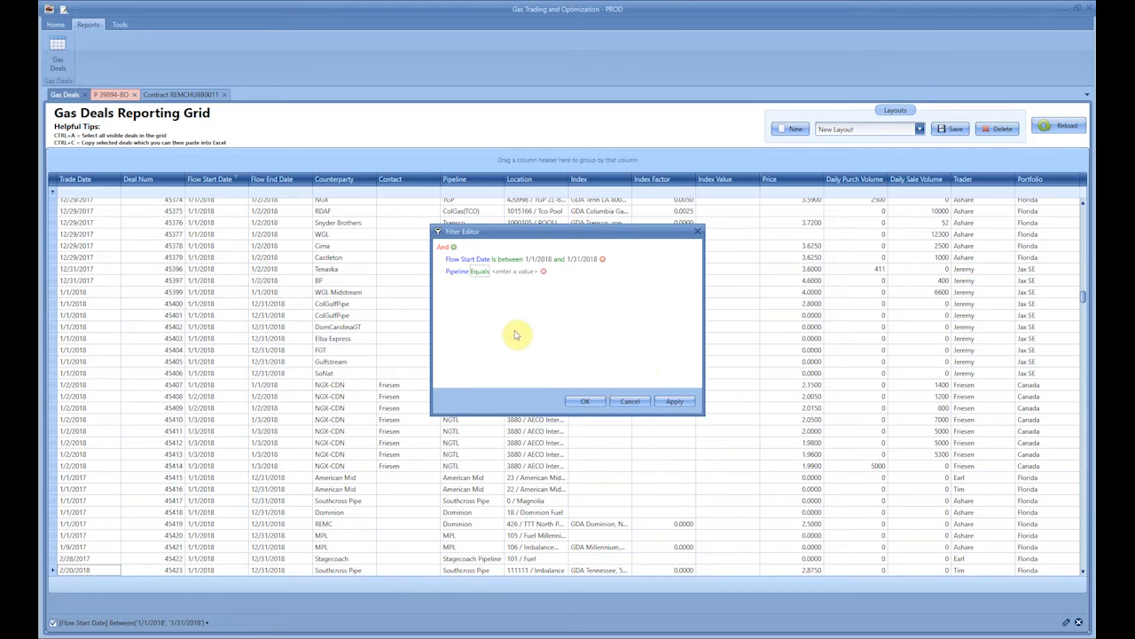
{"action": "left_click", "coordinate": [510, 268]}
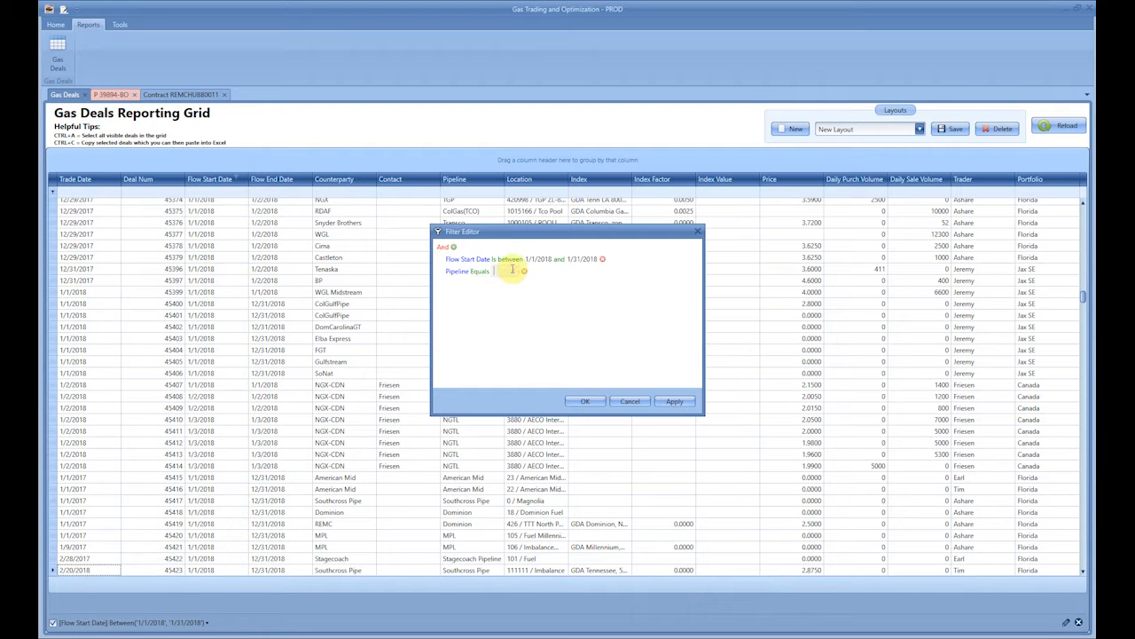
{"action": "type", "text": "TGP"}
{"action": "left_click", "coordinate": [546, 285]}
{"action": "left_click", "coordinate": [672, 401]}
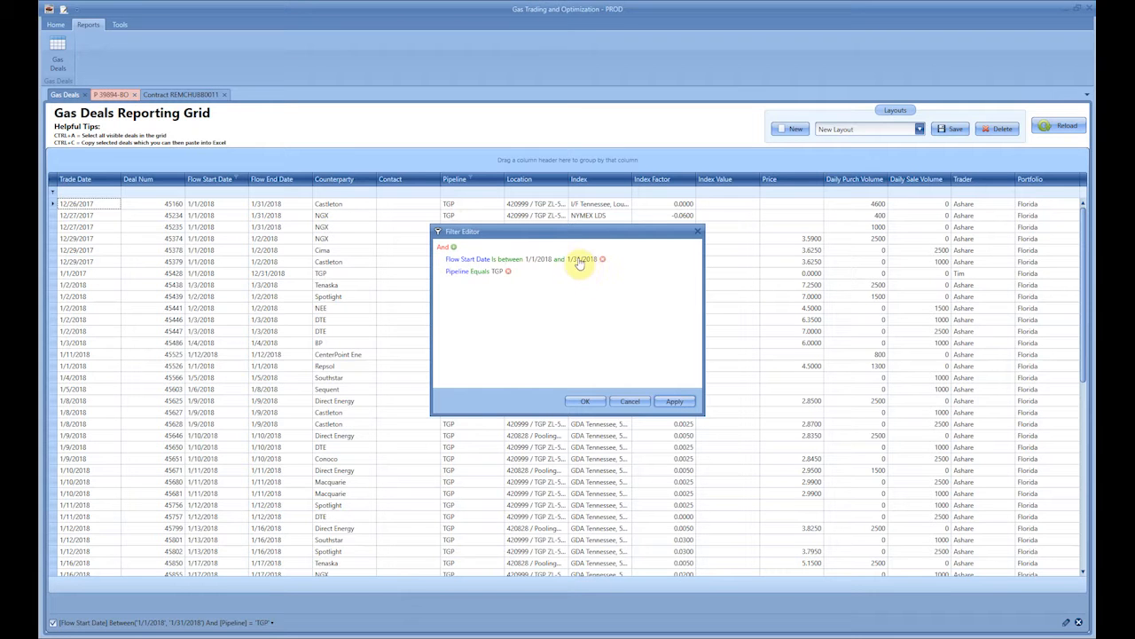
- Browse the fields available for a third filter condition and discard that condition
{"action": "left_click", "coordinate": [486, 299]}
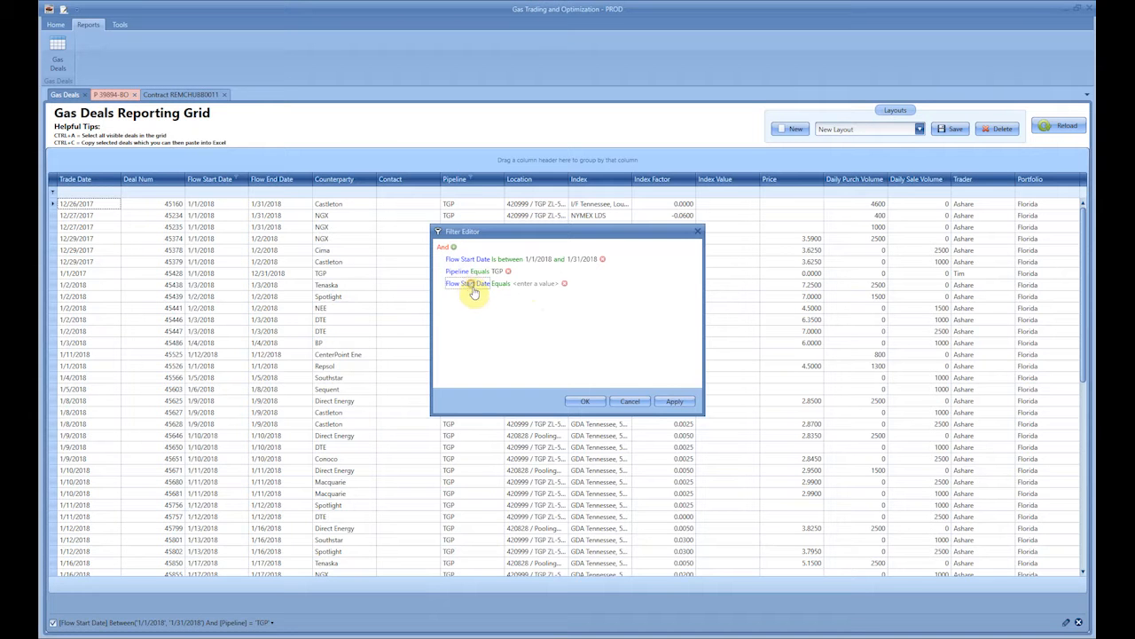
{"action": "left_click", "coordinate": [473, 285]}
{"action": "scroll", "coordinate": [501, 589], "scroll_direction": "down", "scroll_amount": 3}
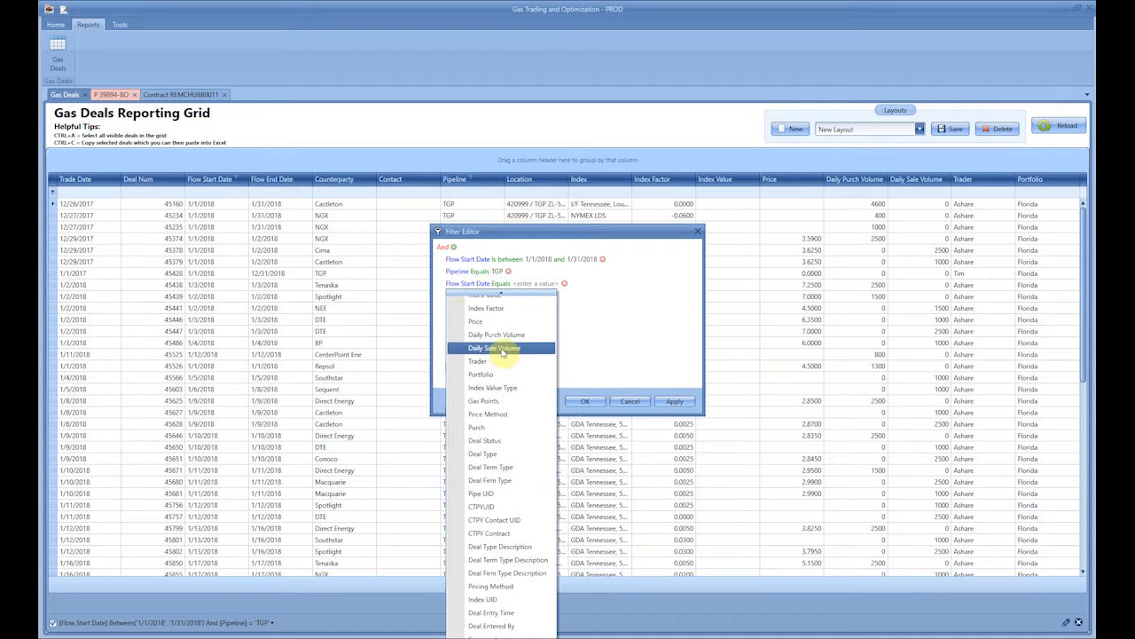
{"action": "scroll", "coordinate": [498, 355], "scroll_direction": "up", "scroll_amount": 1}
{"action": "scroll", "coordinate": [515, 383], "scroll_direction": "down", "scroll_amount": 4}
{"action": "scroll", "coordinate": [520, 368], "scroll_direction": "down", "scroll_amount": 4}
{"action": "left_click", "coordinate": [639, 343]}
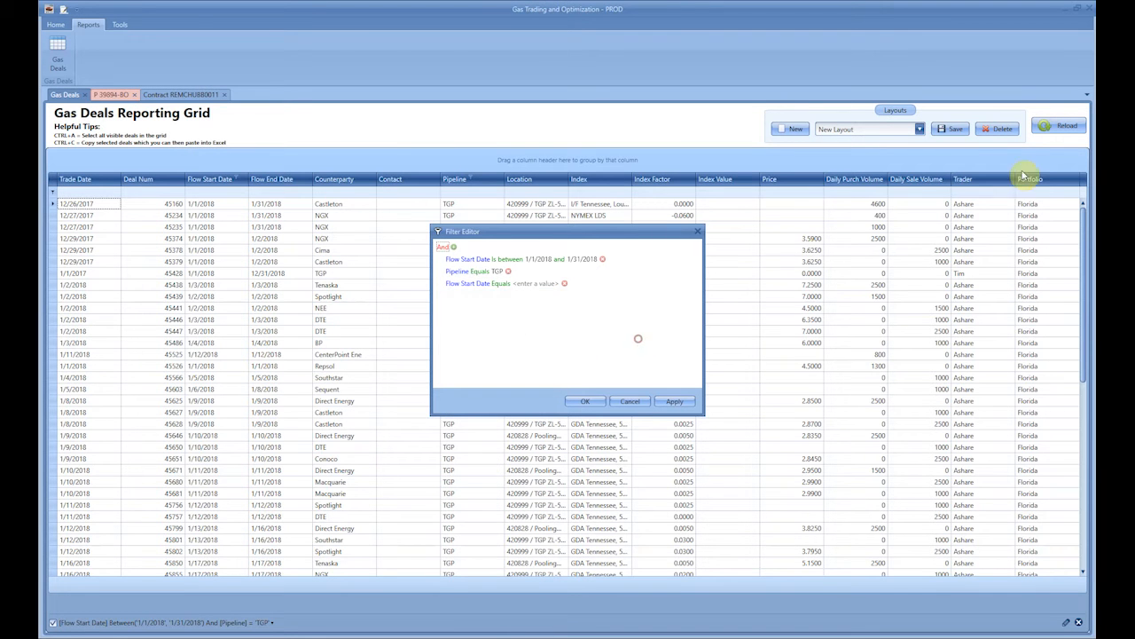
{"action": "left_click", "coordinate": [562, 284]}
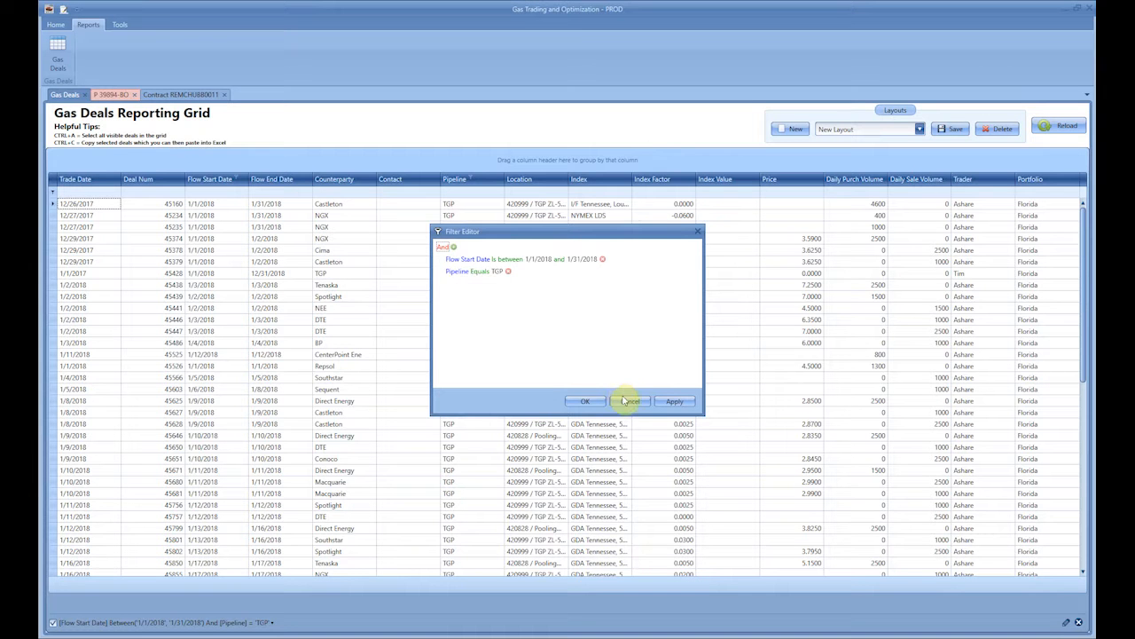
- Accept the filter and remove the Contact column from the deals grid using the Column Chooser
{"action": "left_click", "coordinate": [586, 403]}
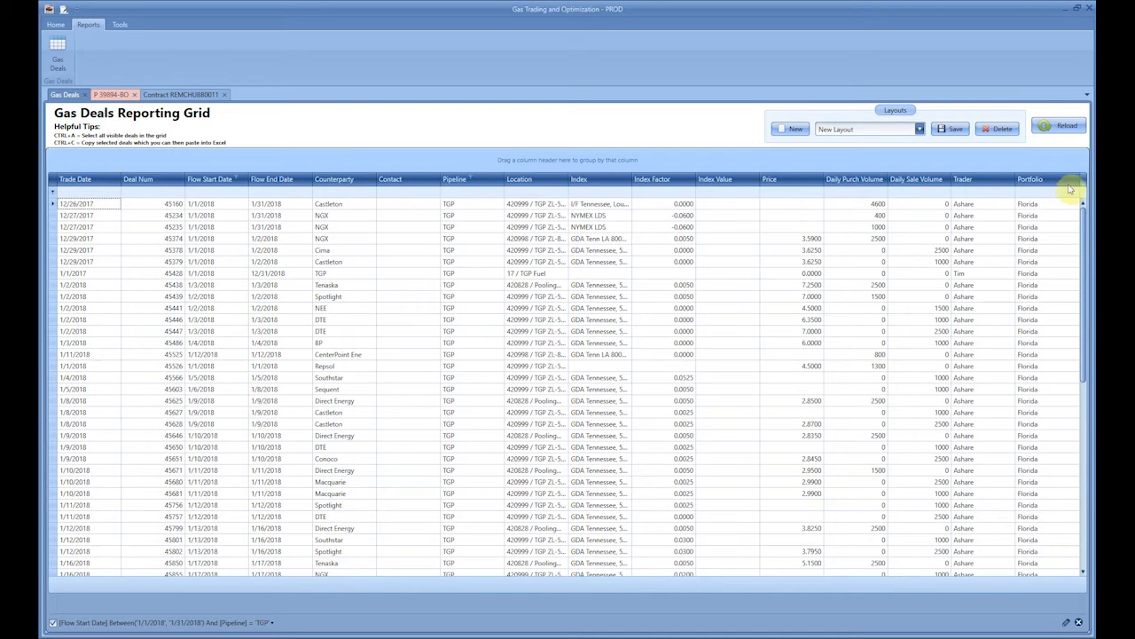
{"action": "right_click", "coordinate": [390, 176]}
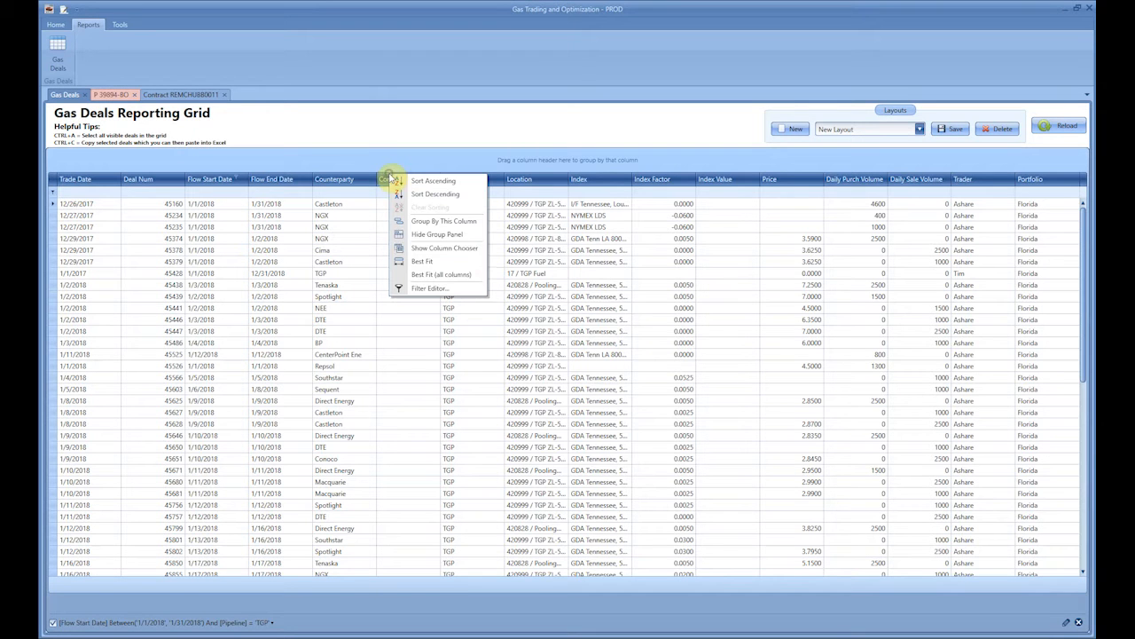
{"action": "left_click", "coordinate": [473, 252]}
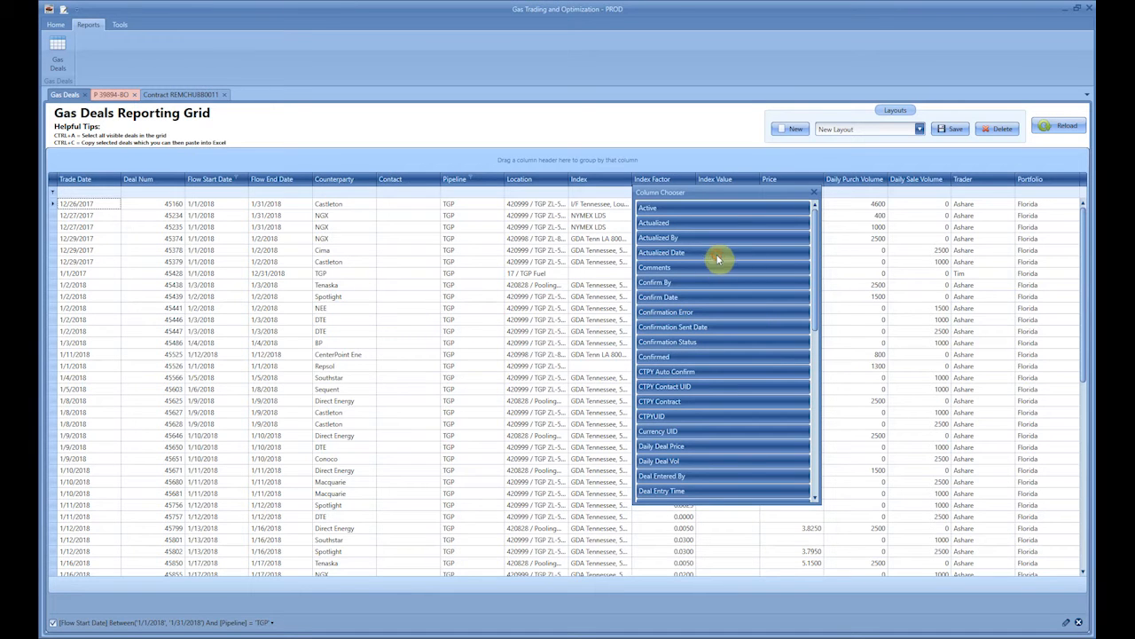
{"action": "left_click_drag", "start_coordinate": [718, 258], "coordinate": [720, 262]}
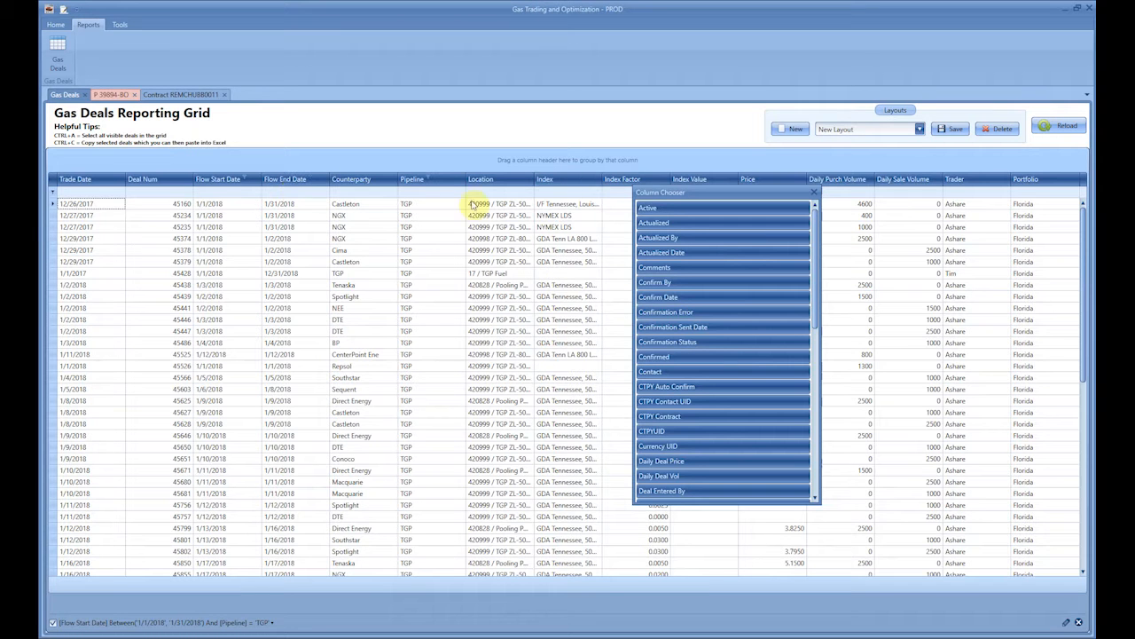
- Add the Tot Deal Price column between Price and Daily Purch Volume, and close the Column Chooser
{"action": "scroll", "coordinate": [733, 393], "scroll_direction": "down", "scroll_amount": 10}
{"action": "left_click_drag", "start_coordinate": [703, 444], "coordinate": [620, 195]}
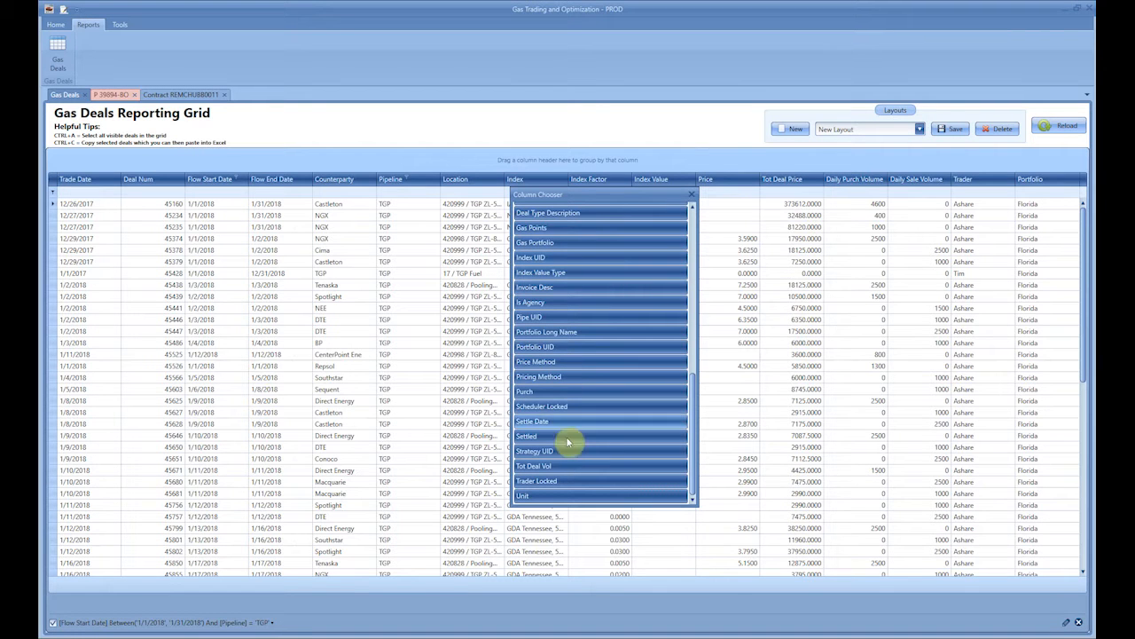
{"action": "left_click", "coordinate": [692, 195]}
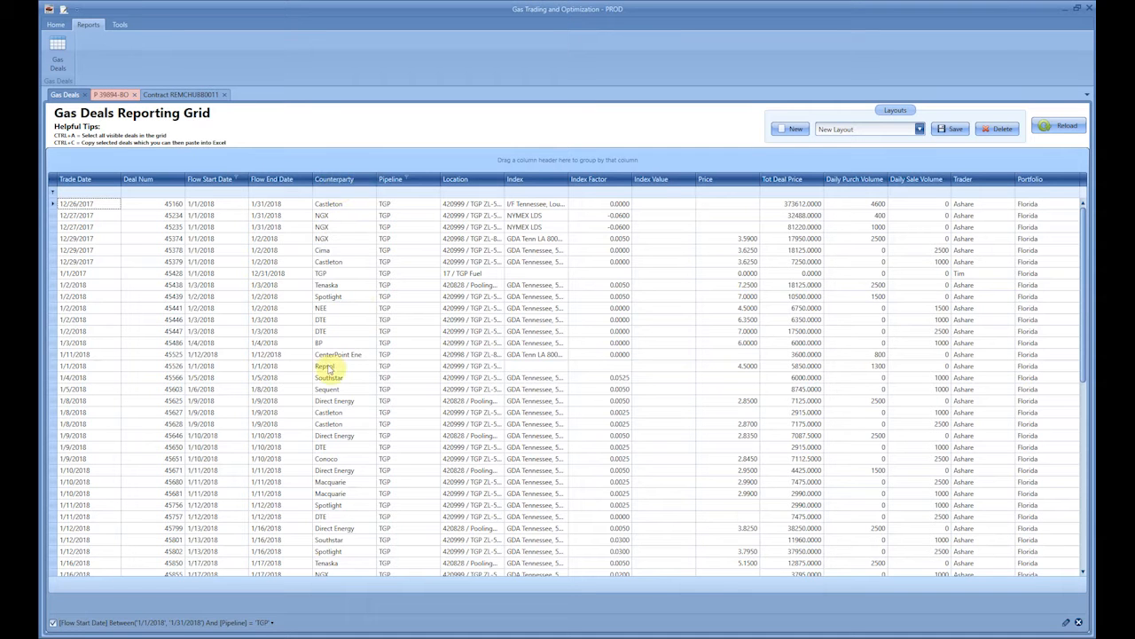
- Sort the deals in ascending order by Counterparty and group the grid by that column
{"action": "left_click", "coordinate": [334, 182]}
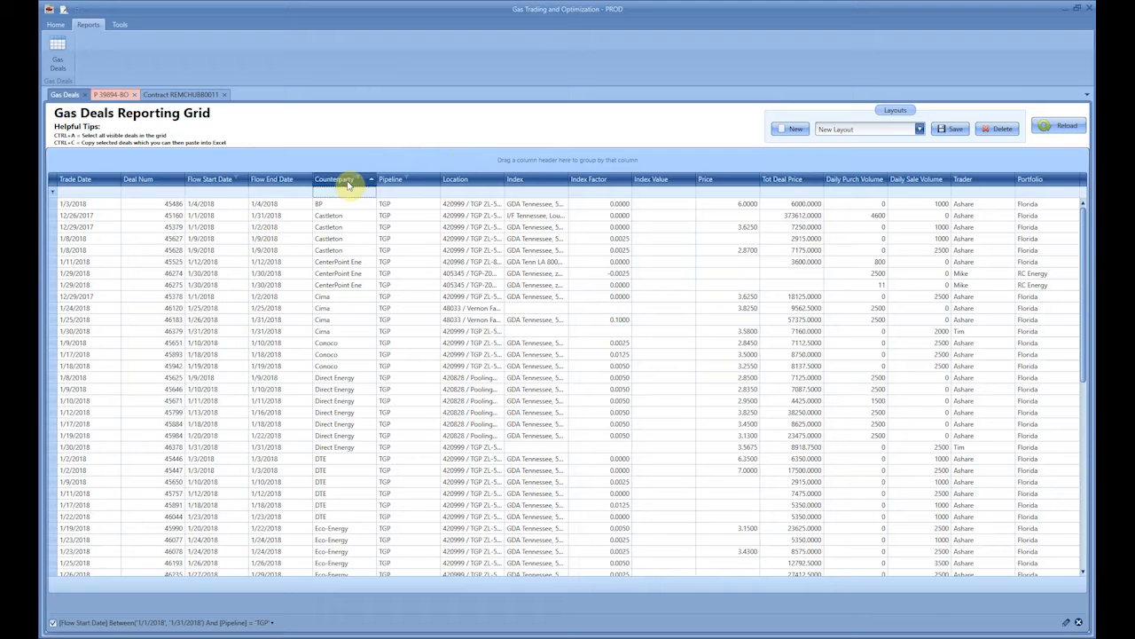
{"action": "left_click_drag", "start_coordinate": [348, 182], "coordinate": [186, 164]}
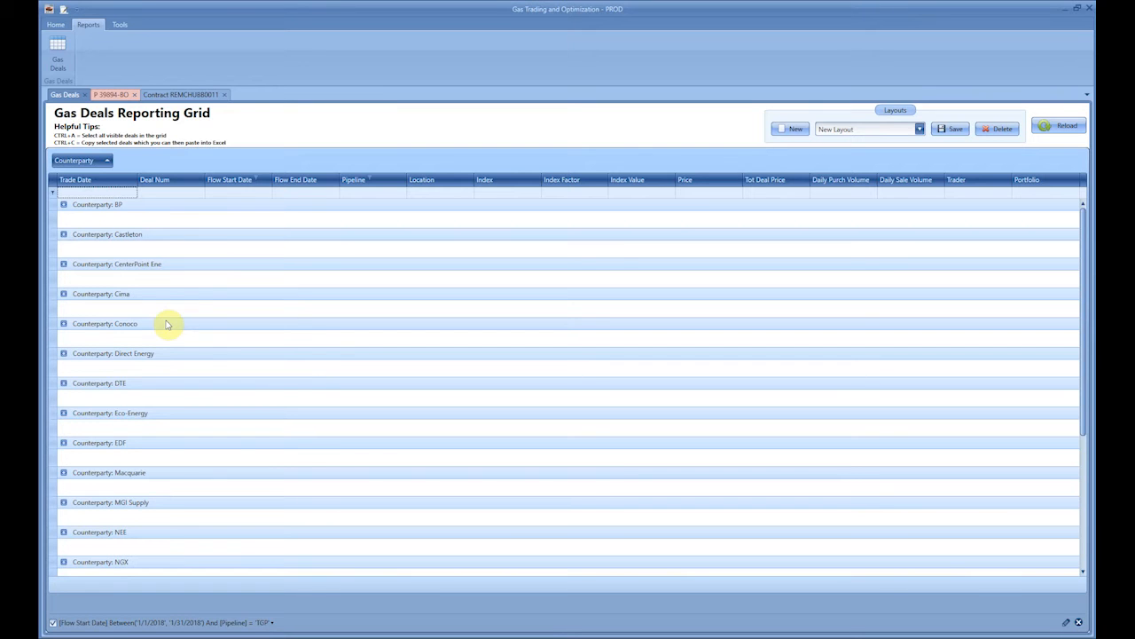
- Expand the Conoco counterparty group to view its deals and add Pipeline as a second grouping level beneath Counterparty
{"action": "left_click", "coordinate": [63, 323]}
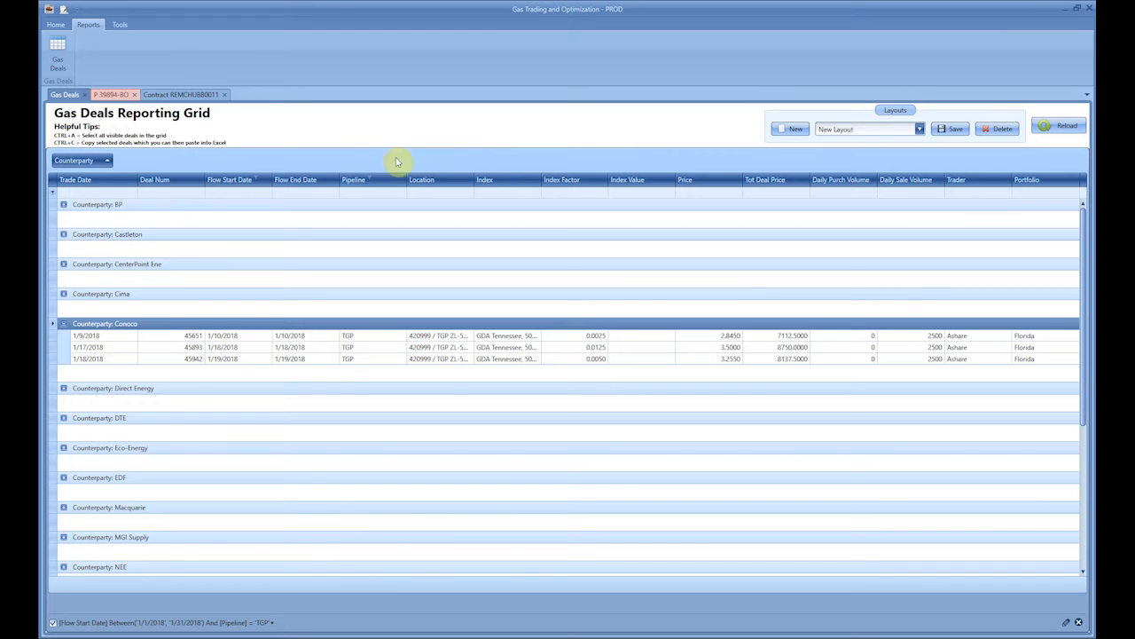
{"action": "left_click_drag", "start_coordinate": [352, 184], "coordinate": [204, 164]}
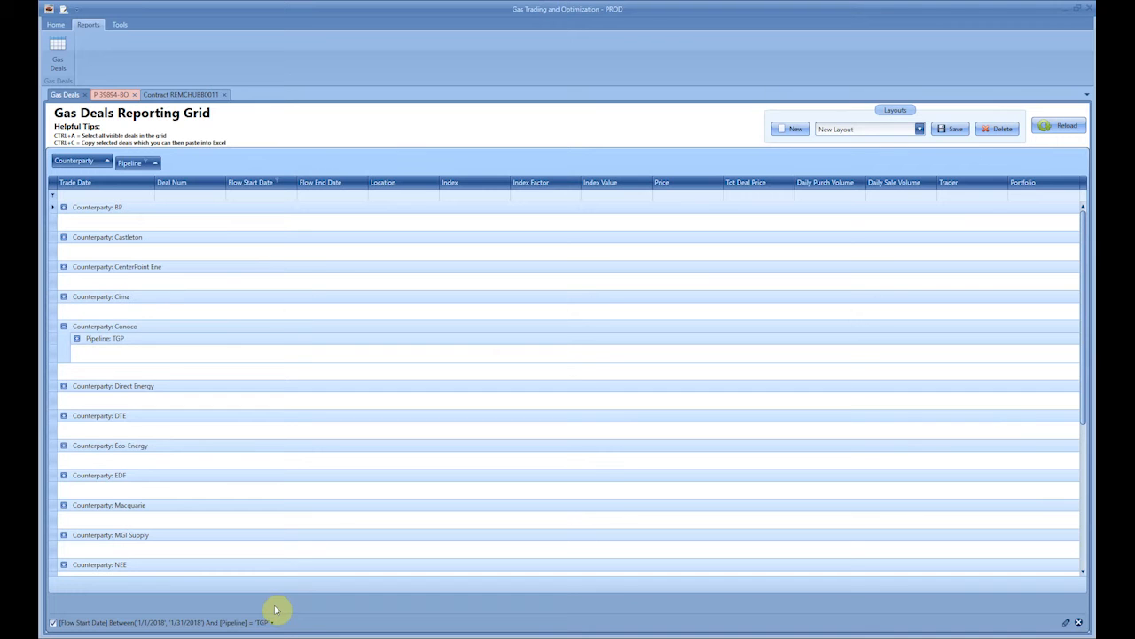
- Edit the grid filter to remove the Pipeline condition, extend the Flow Start Date range to 1/31/2019, and accept it
{"action": "left_click", "coordinate": [1066, 622]}
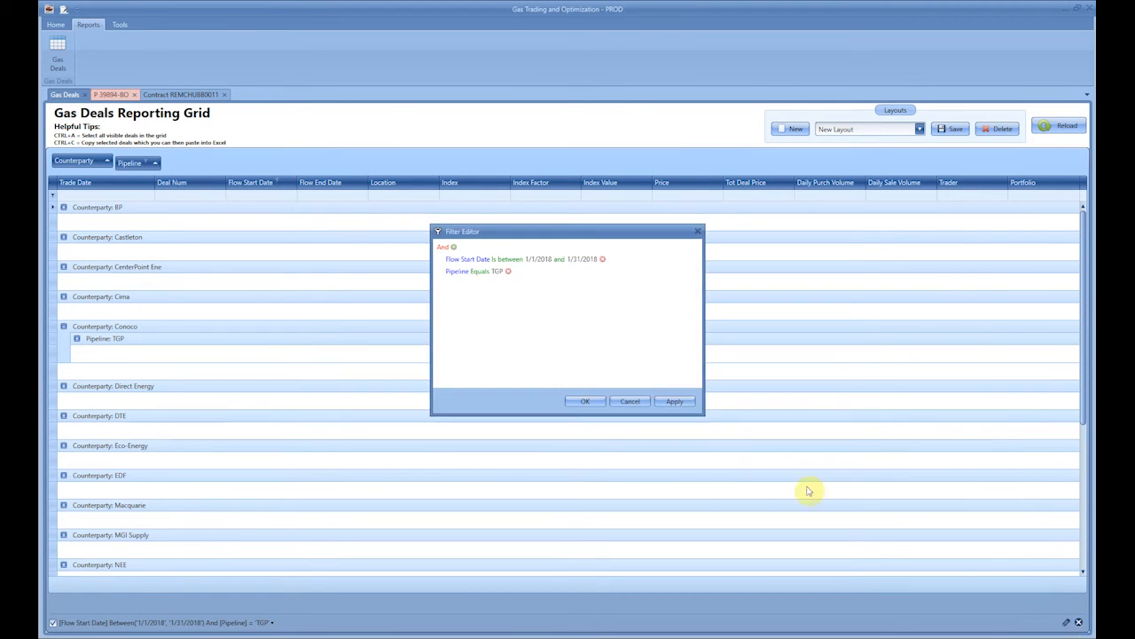
{"action": "left_click", "coordinate": [1069, 622]}
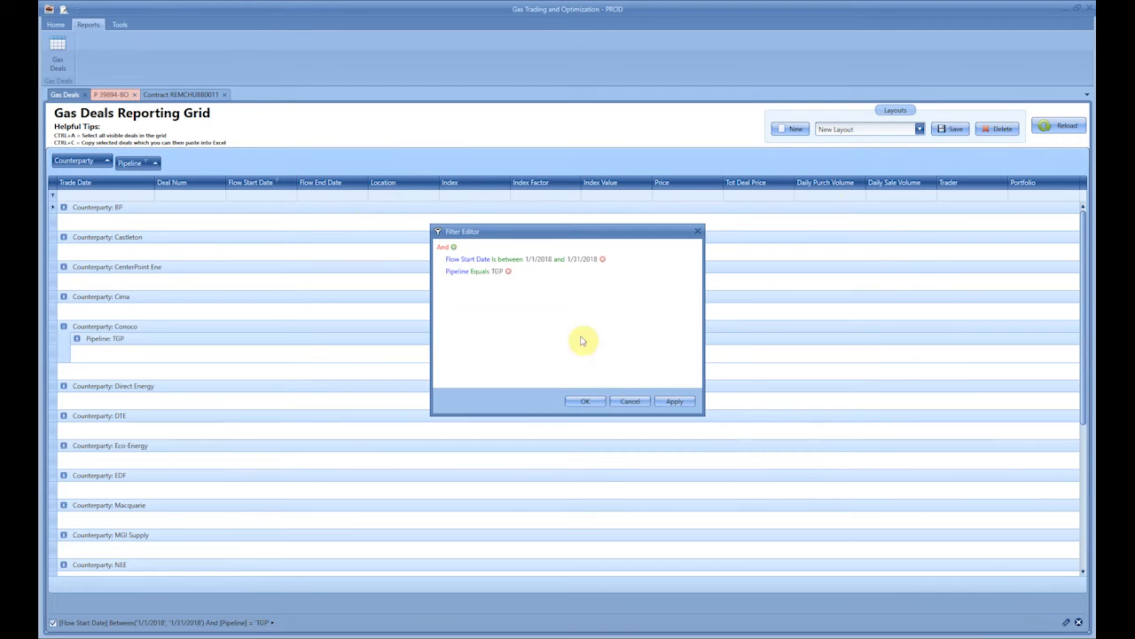
{"action": "left_click", "coordinate": [509, 272]}
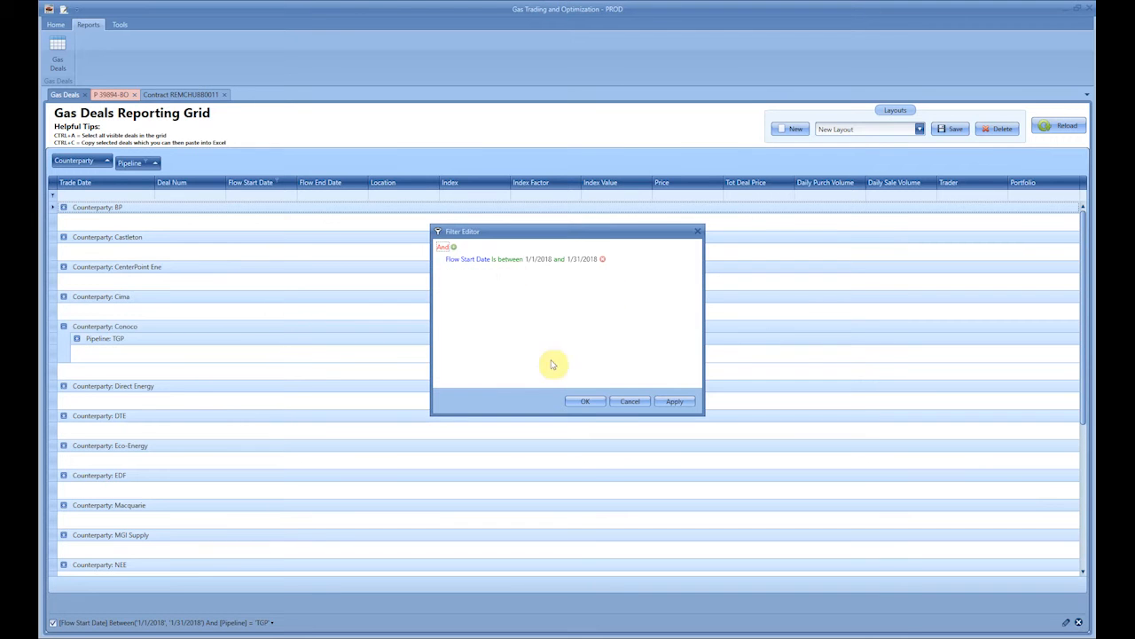
{"action": "left_click", "coordinate": [584, 402]}
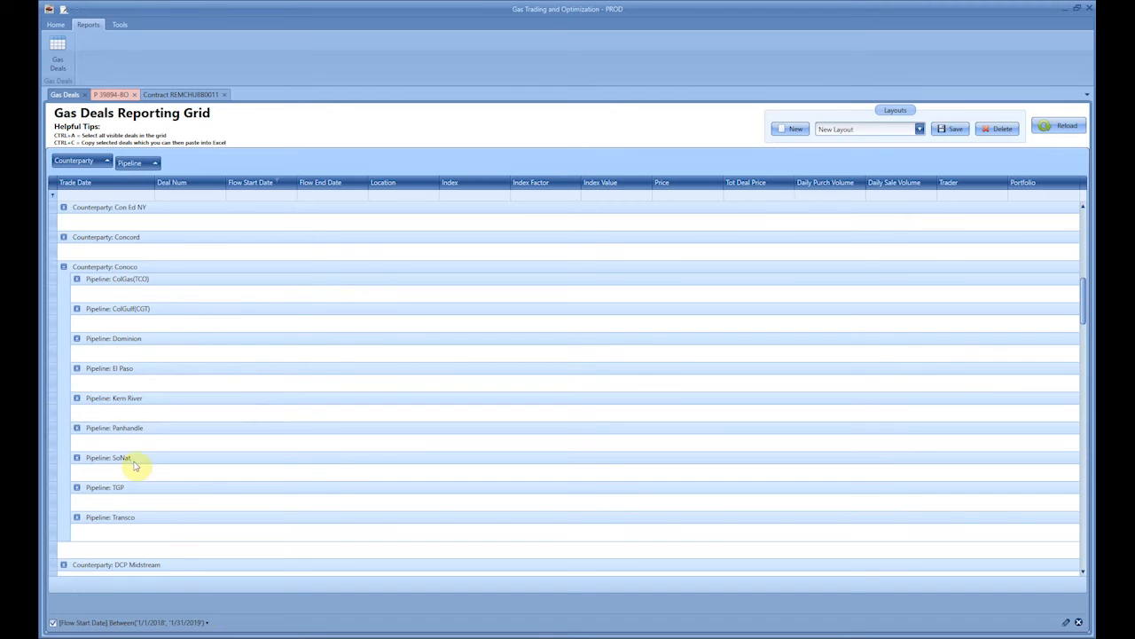
- Inspect the El Paso pipeline deals under Conoco, and ungroup the grid by returning Pipeline and Counterparty to the columns after Location
{"action": "left_click", "coordinate": [77, 369]}
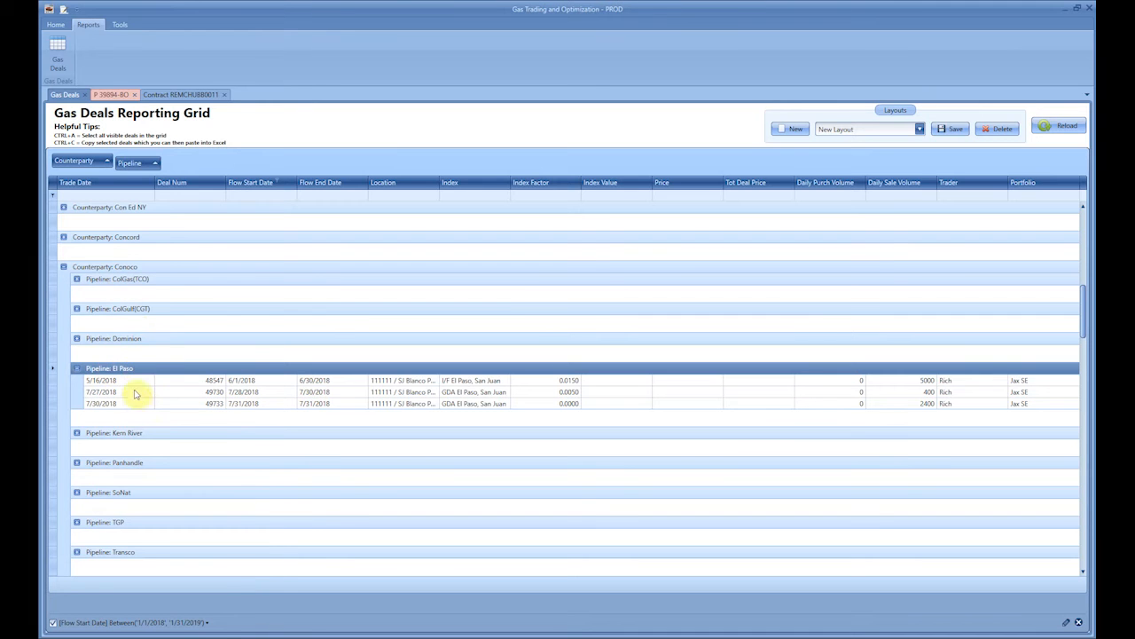
{"action": "left_click", "coordinate": [77, 368]}
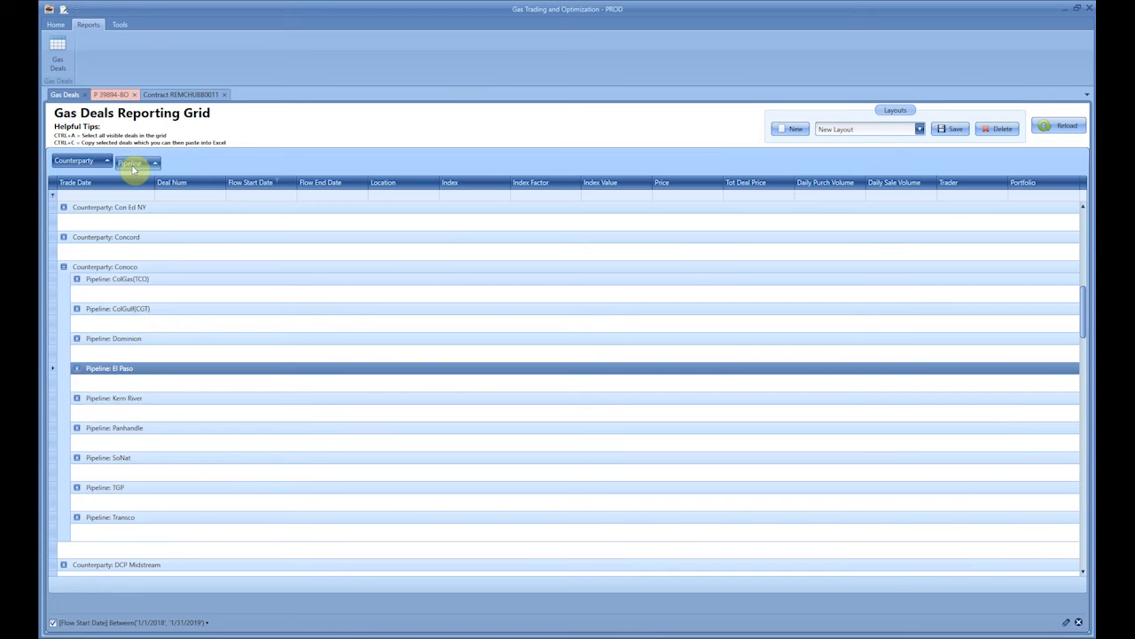
{"action": "left_click_drag", "start_coordinate": [132, 167], "coordinate": [445, 189]}
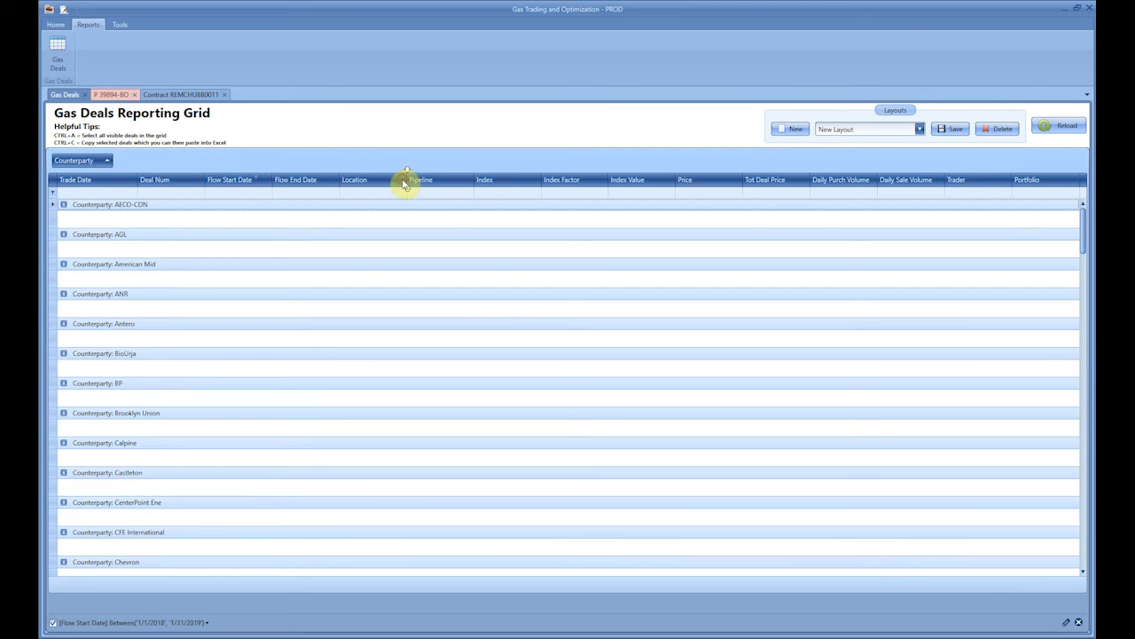
{"action": "left_click_drag", "start_coordinate": [403, 183], "coordinate": [406, 184]}
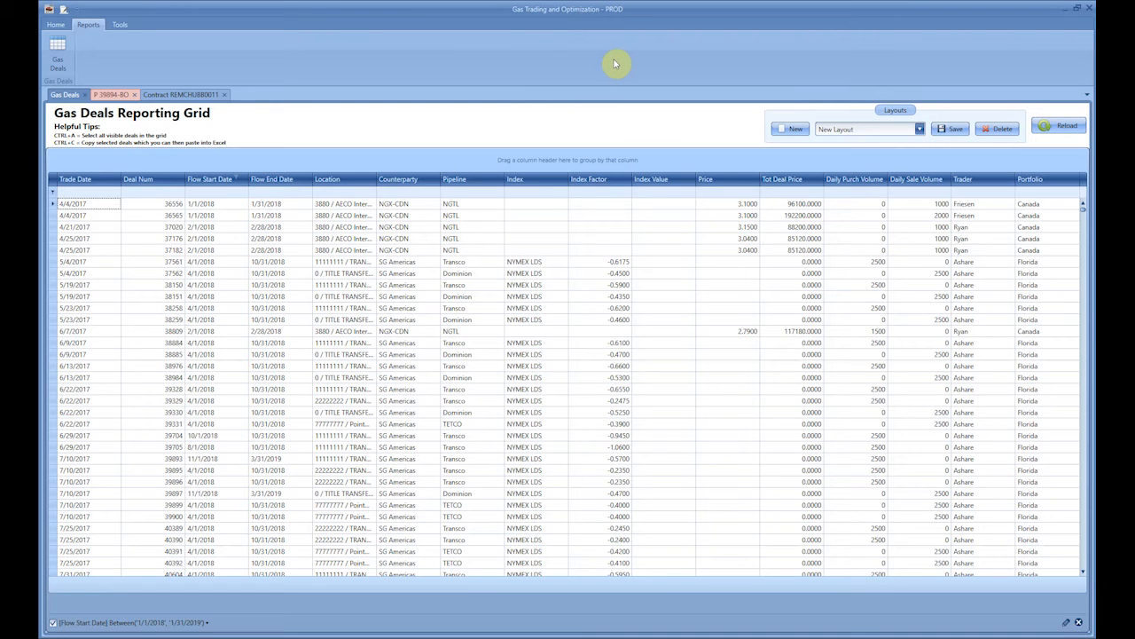
- Select and copy all deals in the reporting grid and switch to the blank Excel workbook
{"action": "left_click", "coordinate": [371, 272]}
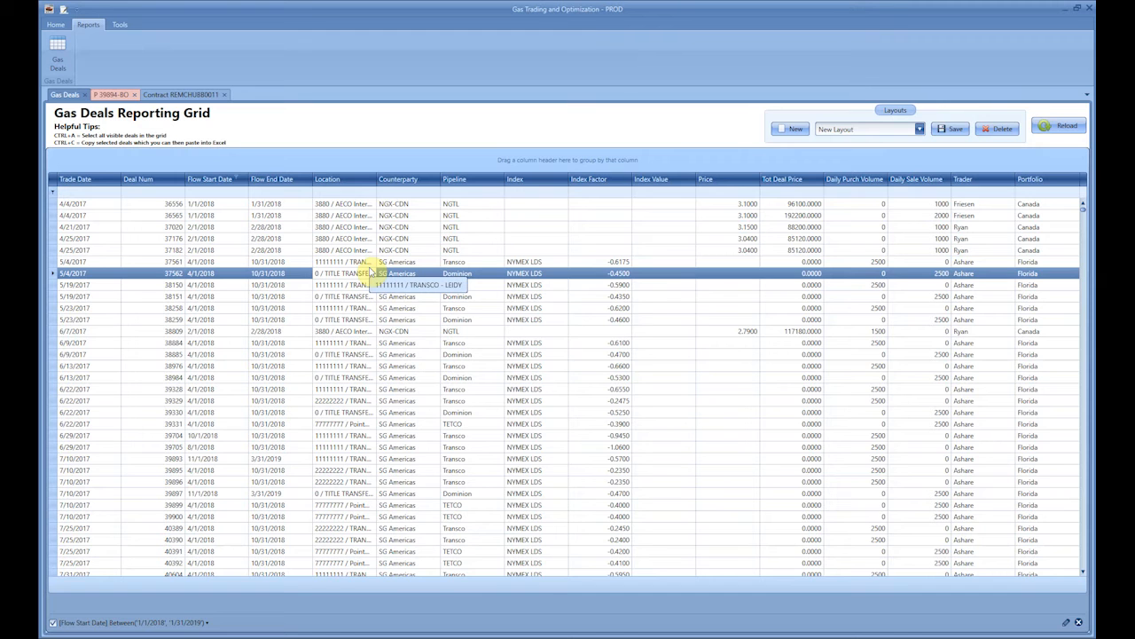
{"action": "key", "text": "ctrl+a"}
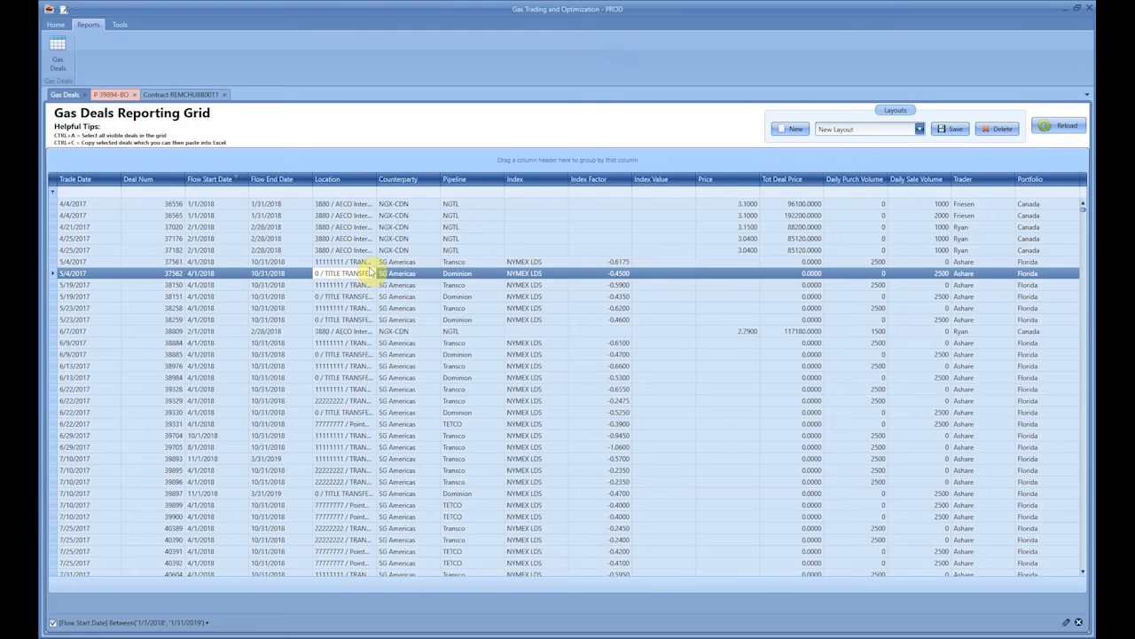
{"action": "key", "text": "alt+Tab"}
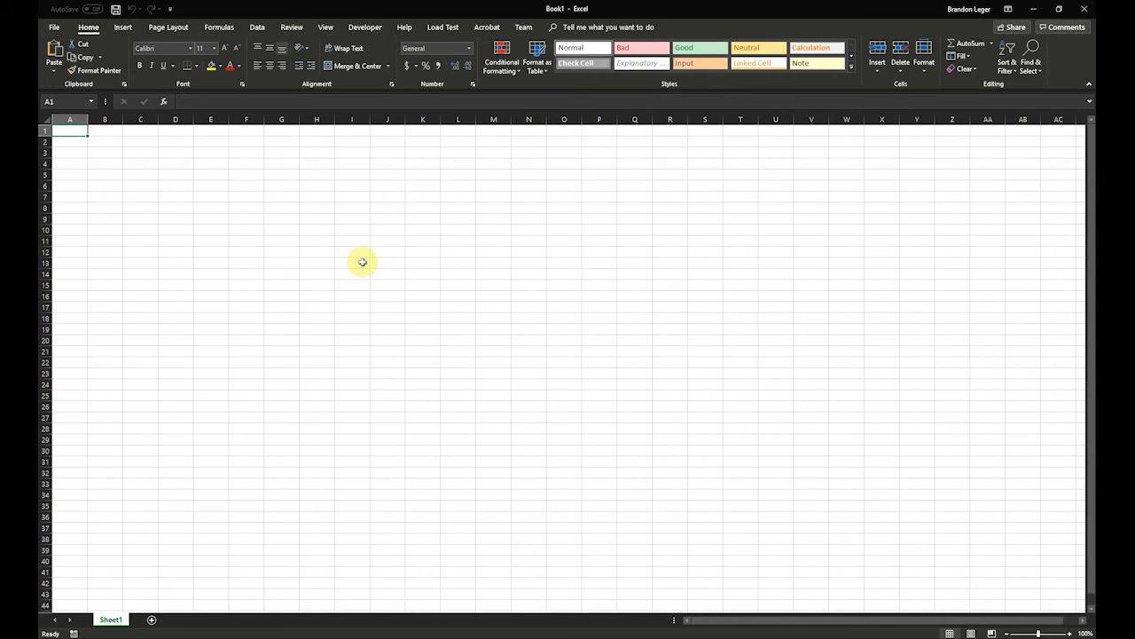
{"action": "right_click", "coordinate": [240, 204]}
{"action": "left_click", "coordinate": [265, 223]}
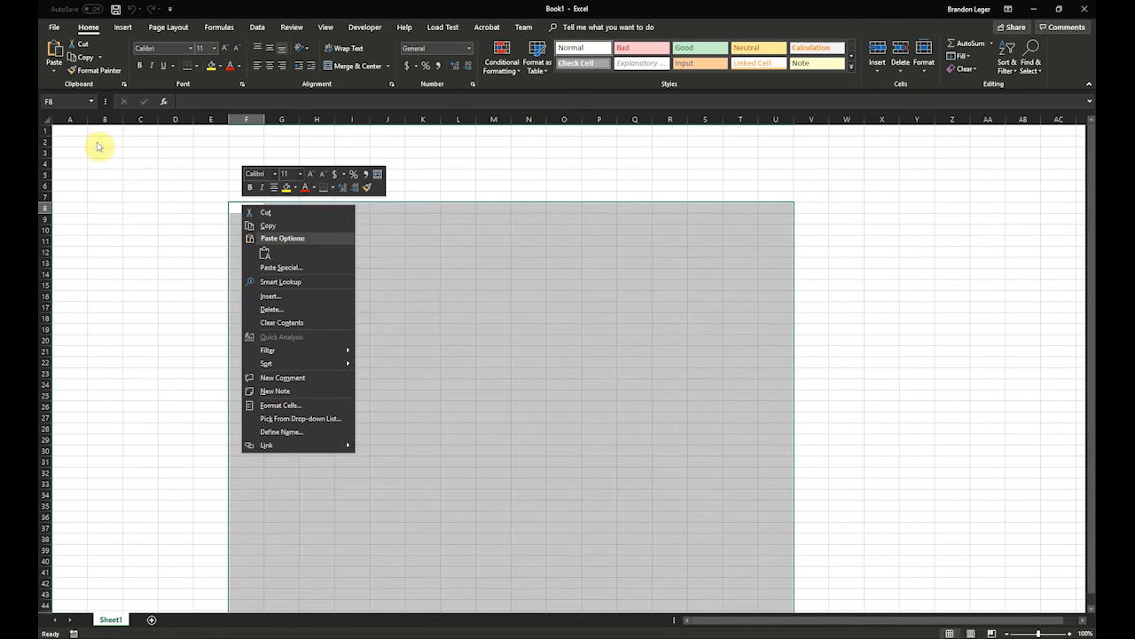
{"action": "key", "text": "Escape"}
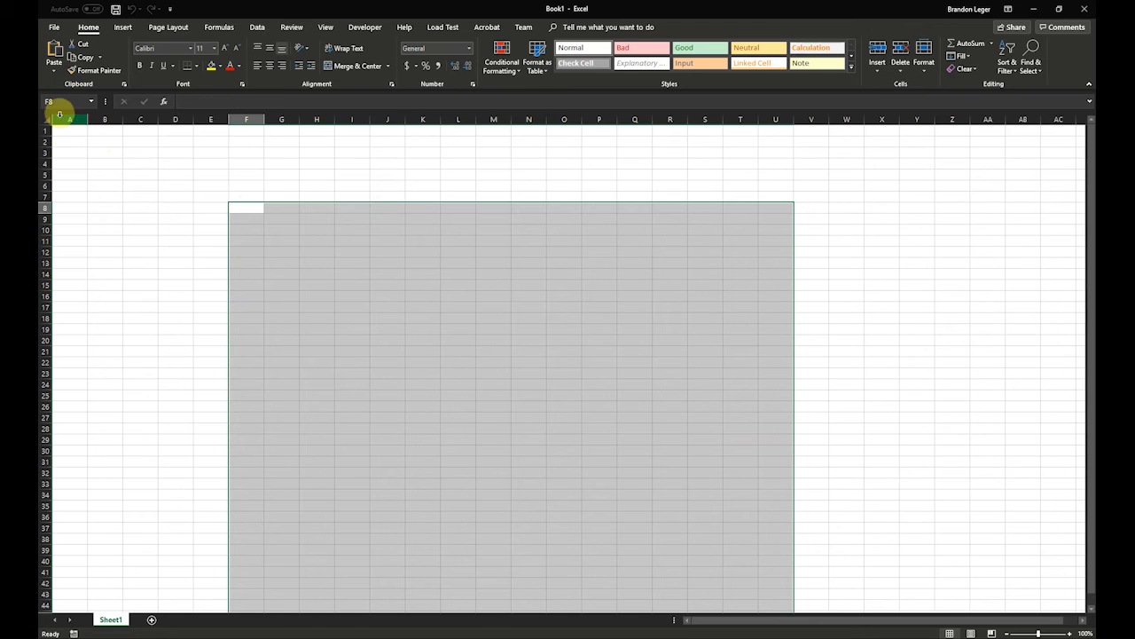
- Select the entire worksheet and paste the copied deals from cell A1, accepting the size mismatch
{"action": "left_click", "coordinate": [43, 115]}
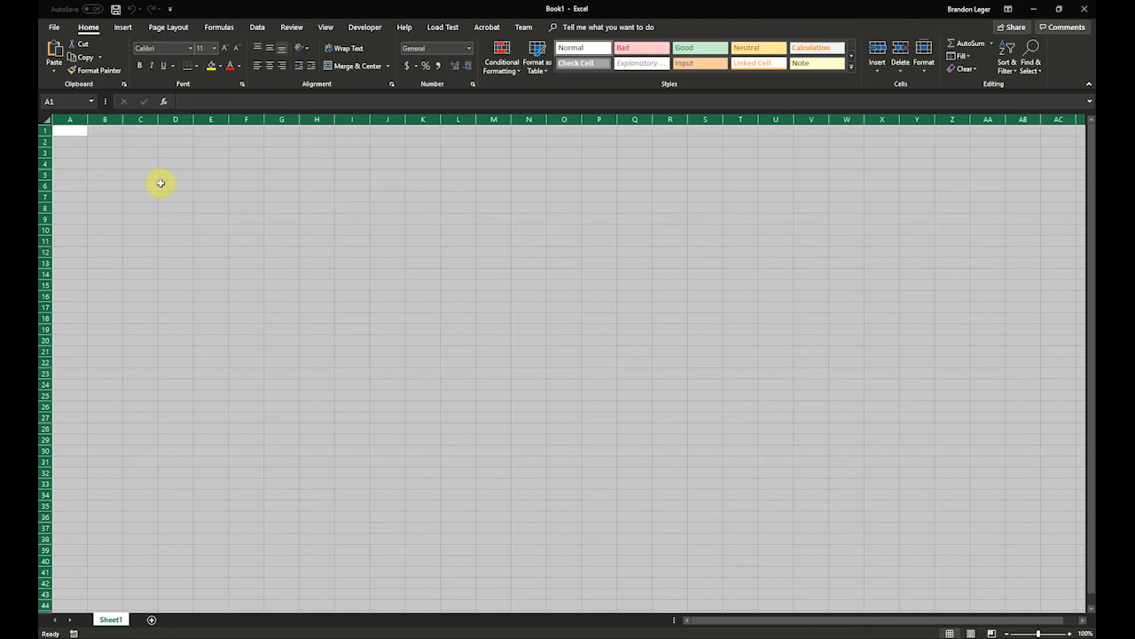
{"action": "key", "text": "ctrl+v"}
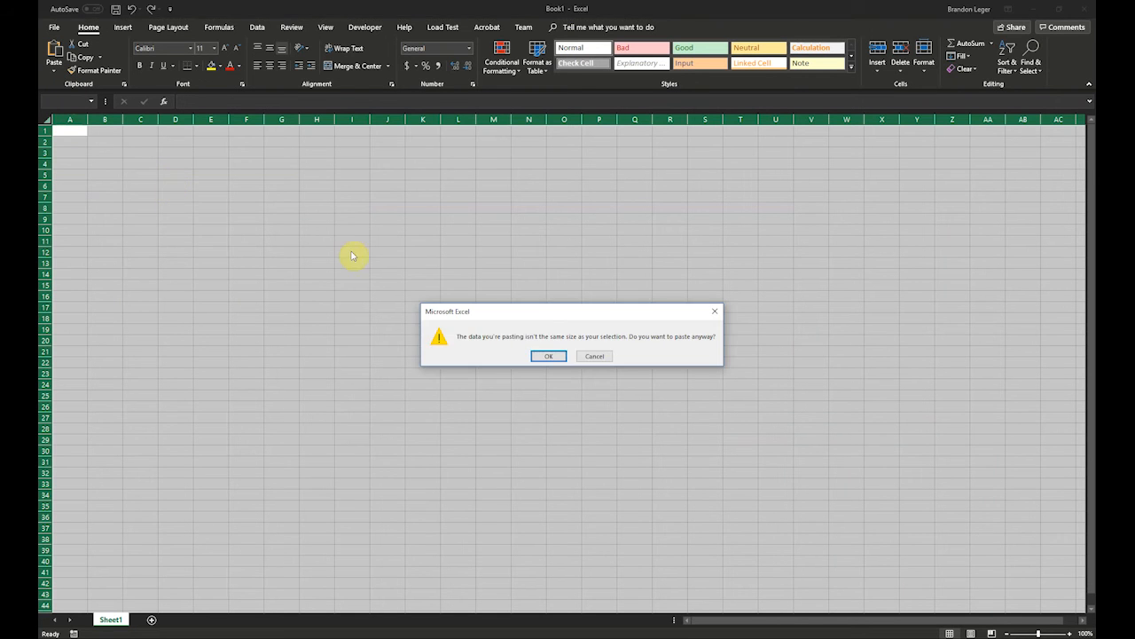
{"action": "left_click", "coordinate": [548, 356]}
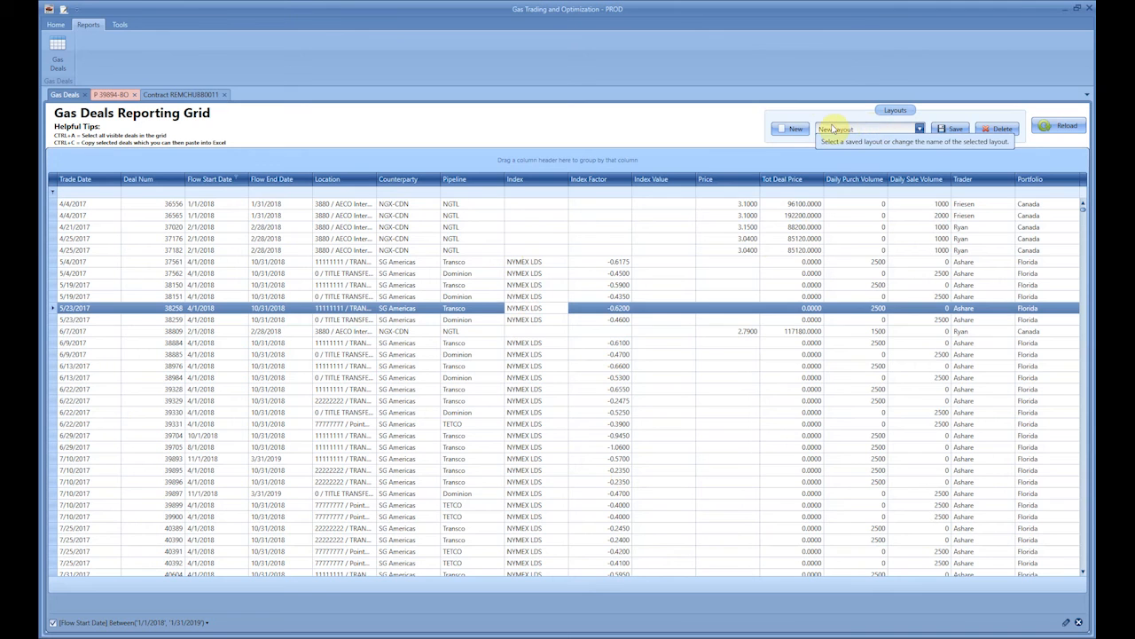
- Switch back to Gas Trading and Optimization and save the current grid arrangement as a layout named My Layout
{"action": "left_click", "coordinate": [952, 130]}
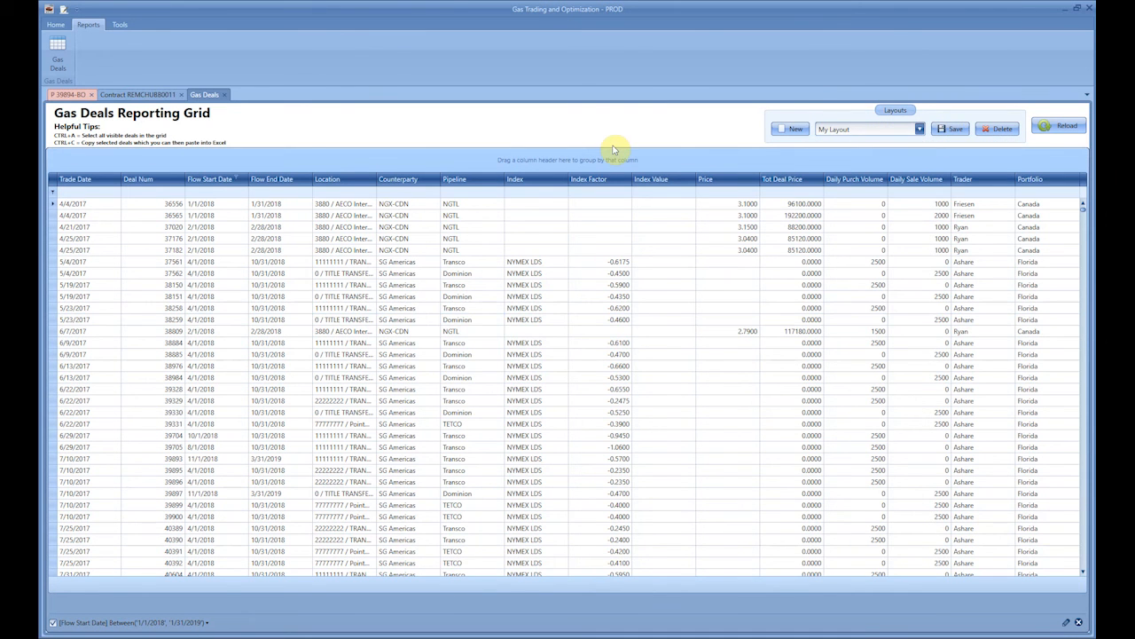